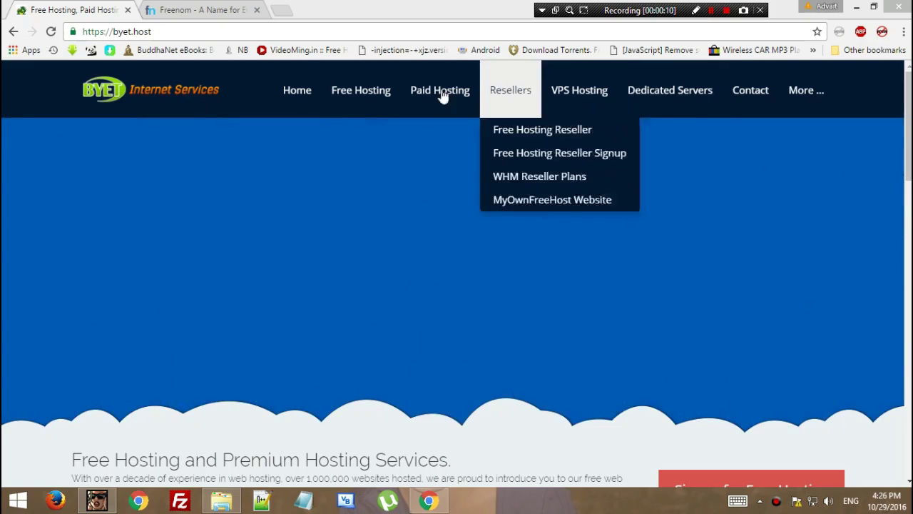
Open the free hosting signup page and enter the chosen sub domain name.
mouse_move(366, 100)
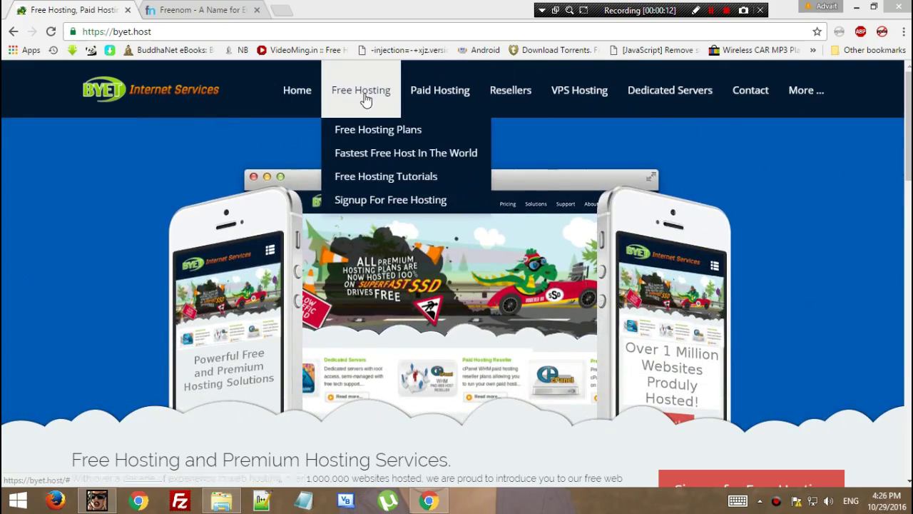
click(404, 200)
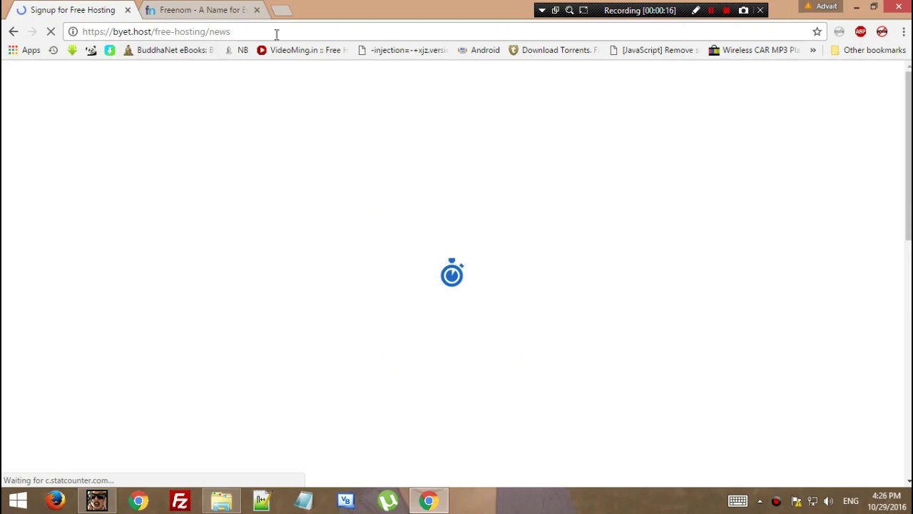
mouse_move(361, 92)
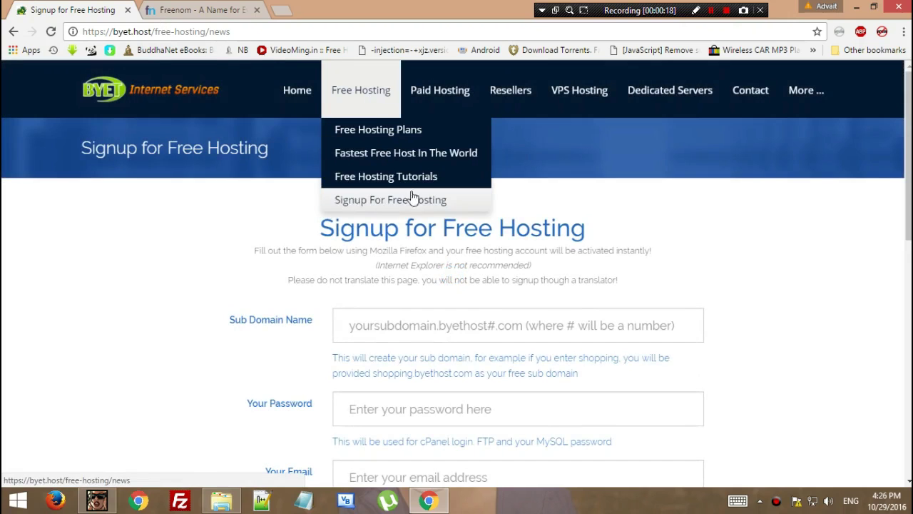
scroll(361, 240, down, 2)
click(360, 199)
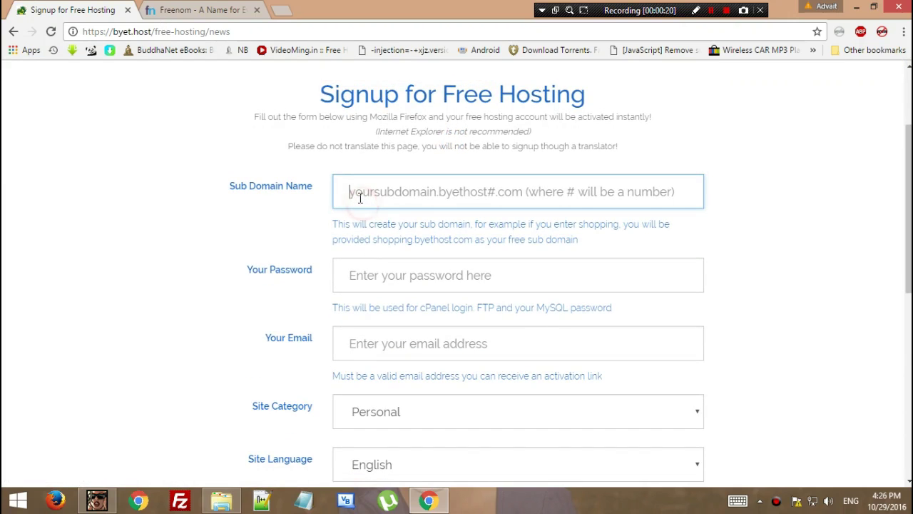
text(ch)
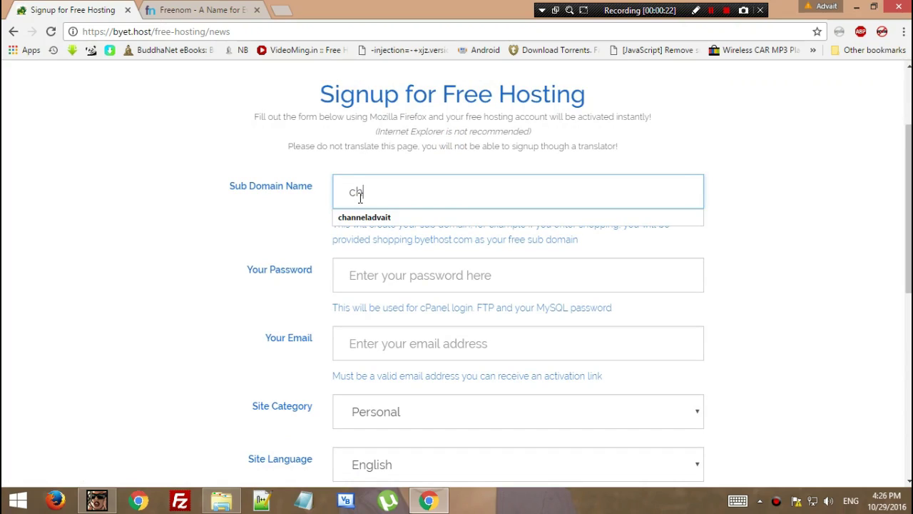
text(nadvait)
key(Left)
text(i)
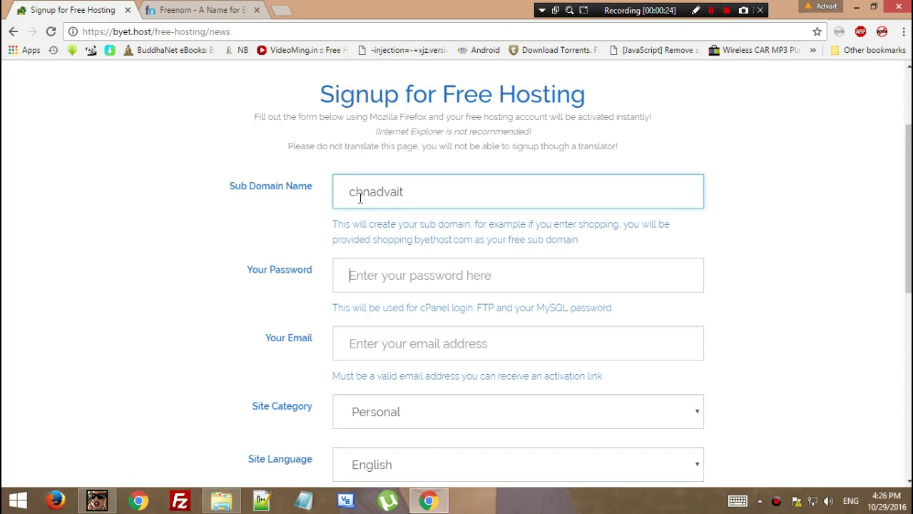
key(Tab)
drag(357, 197, 416, 184)
Fill in the account password, the saved e-mail address and the security code.
click(443, 266)
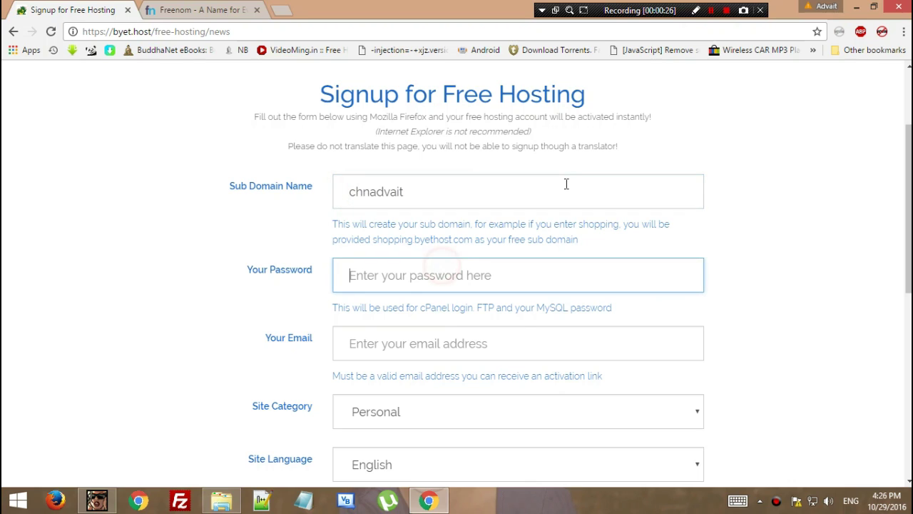
key(Tab)
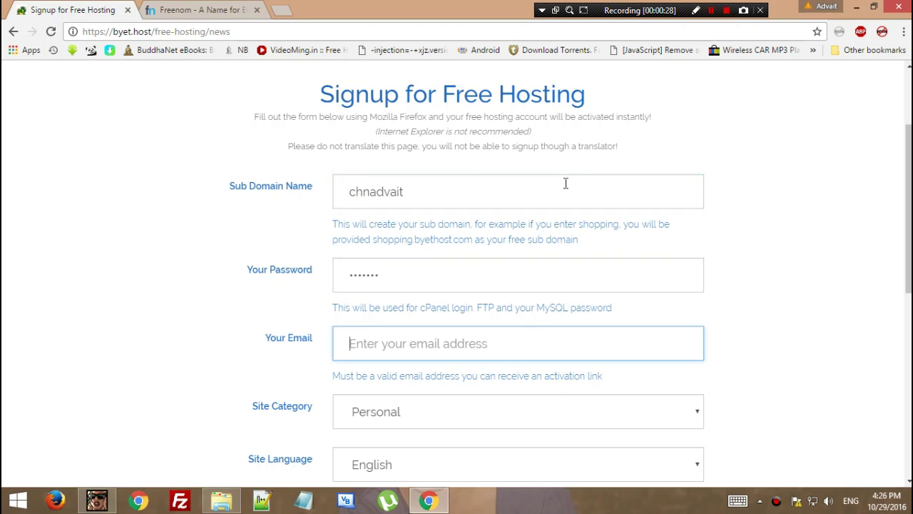
key(Down)
key(Return)
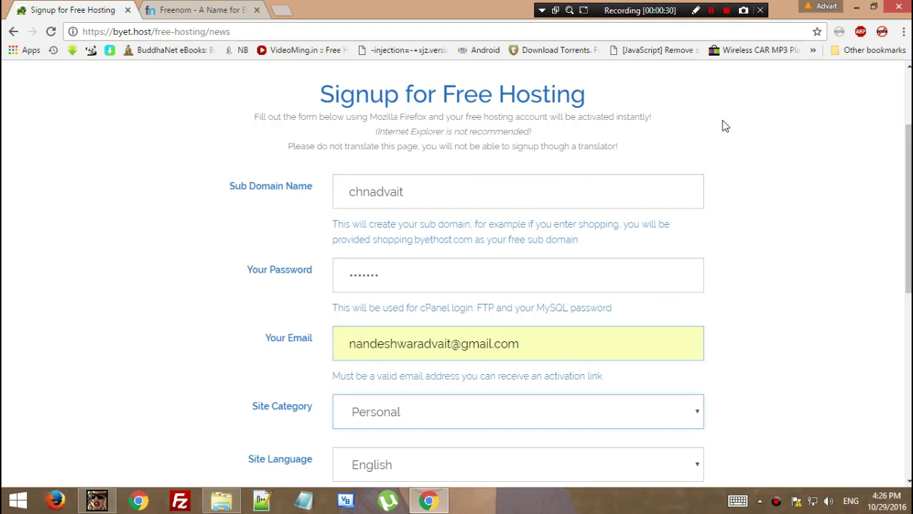
key(Tab)
scroll(676, 213, down, 2)
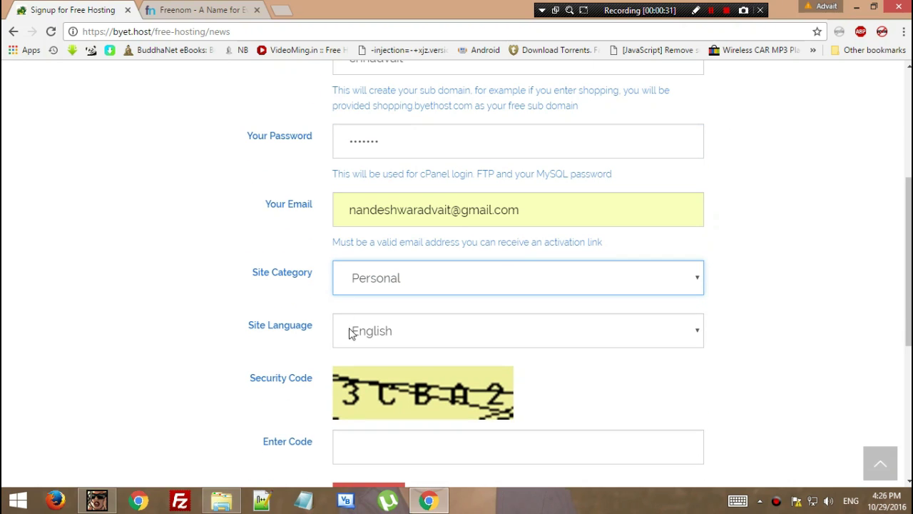
click(390, 443)
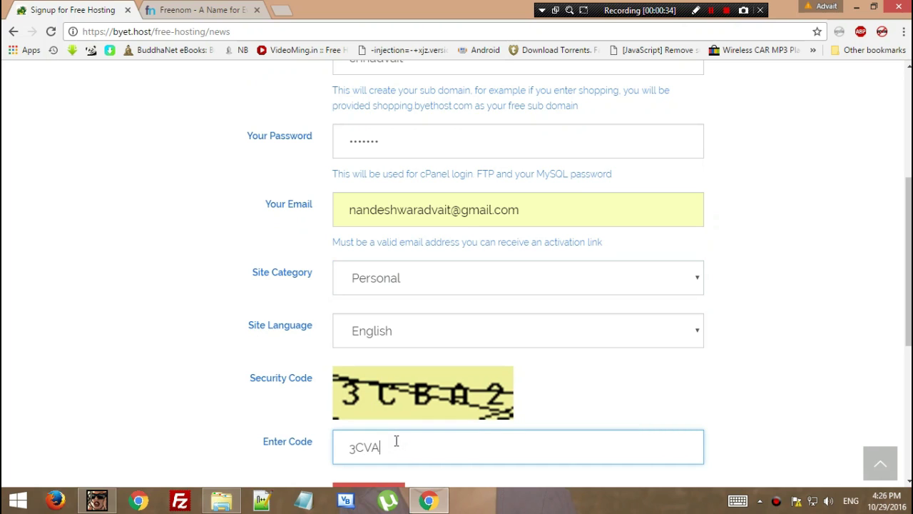
scroll(398, 438, down, 1)
click(371, 379)
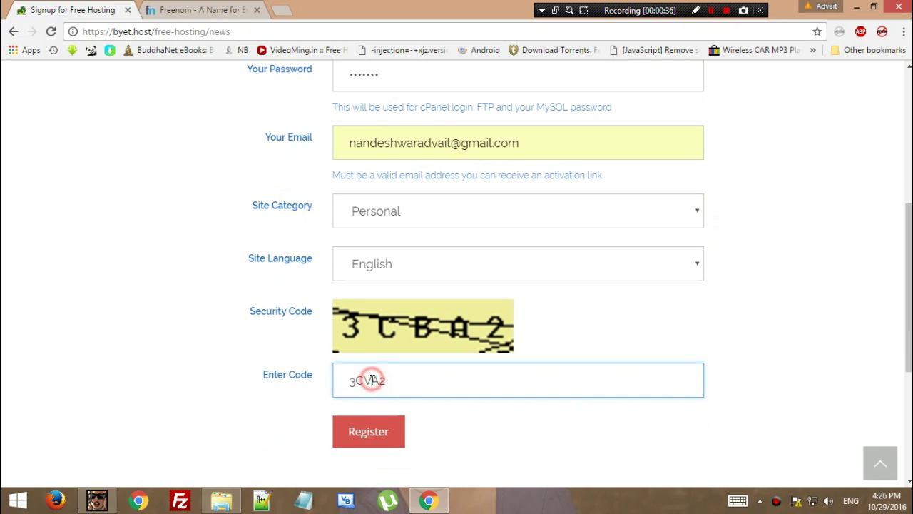
Submit the hosting signup form and read the activation email notice.
click(356, 432)
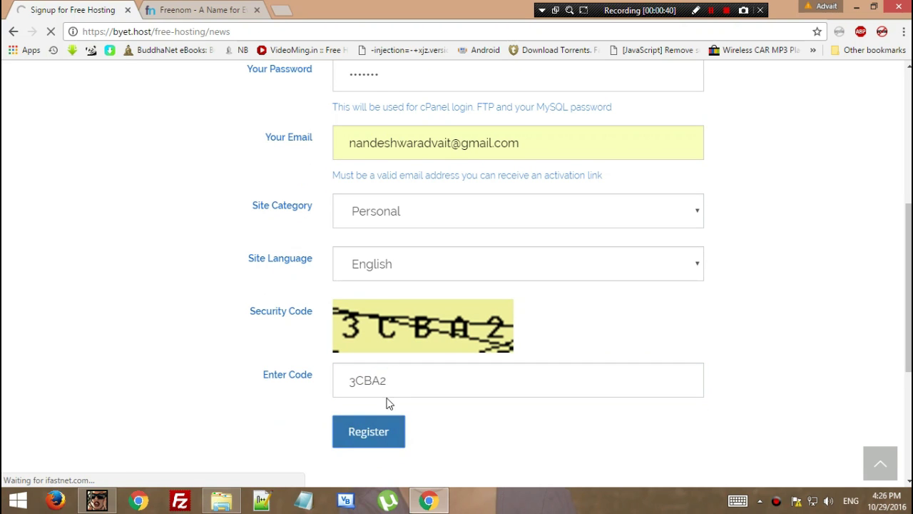
drag(21, 77, 591, 94)
click(587, 95)
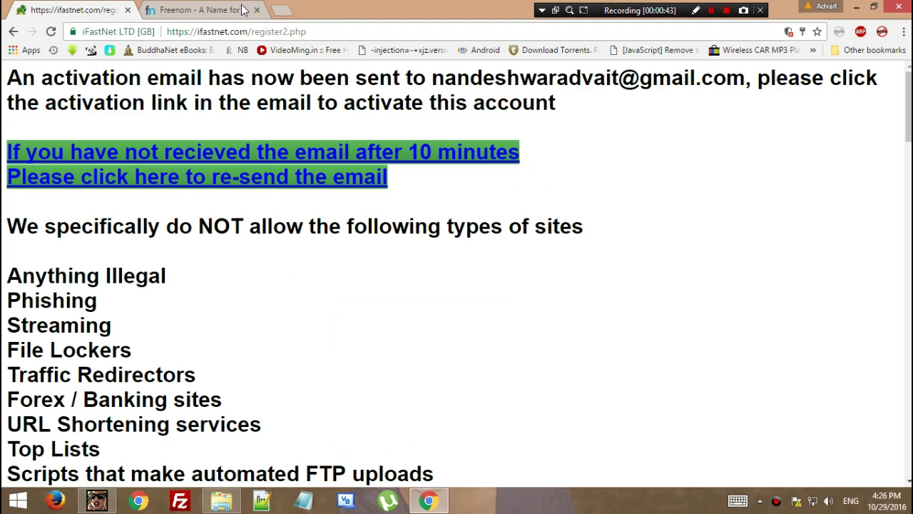
Open the second Google account's Gmail in a new tab and go to its Spam folder.
click(284, 12)
text(g)
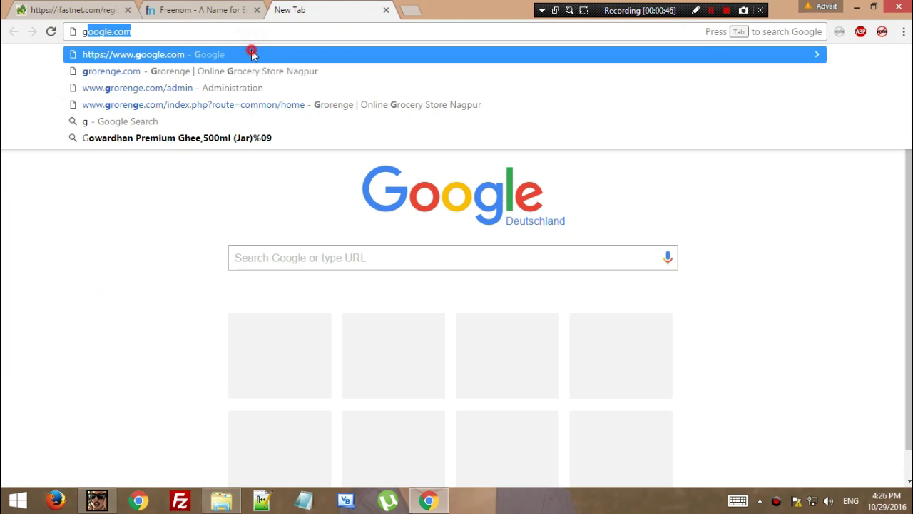
click(253, 55)
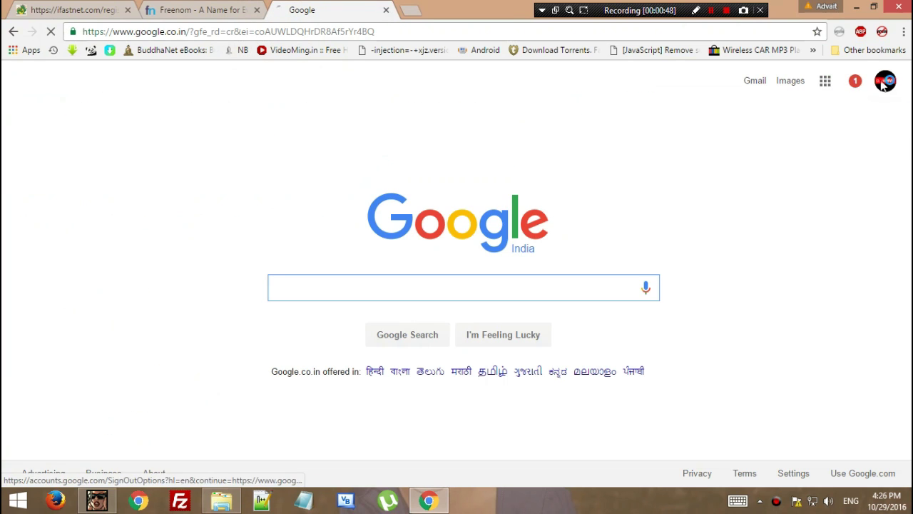
click(884, 84)
click(792, 209)
click(754, 87)
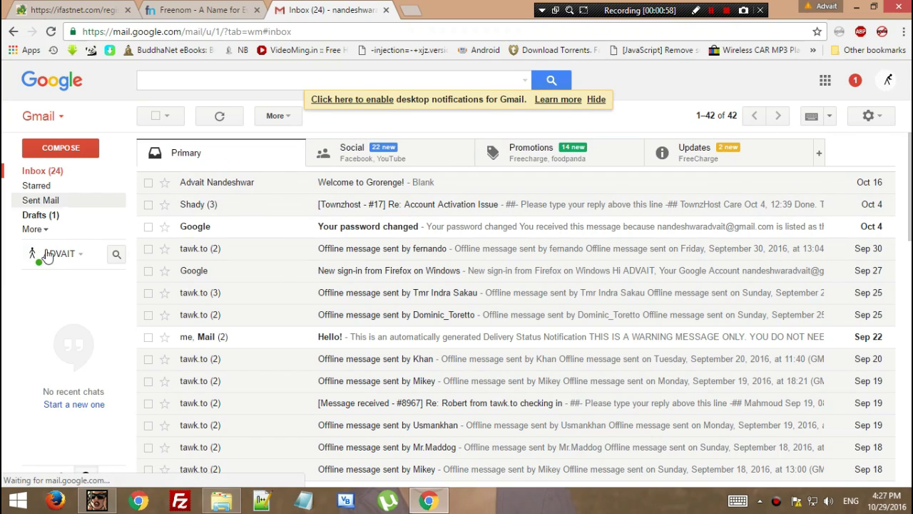
click(35, 229)
click(65, 292)
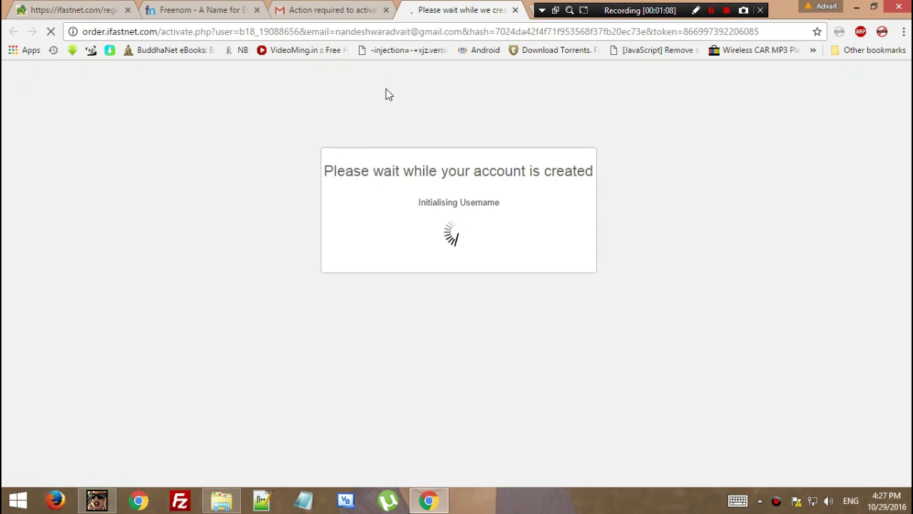
Search Freenom's domain availability for the channeladvait name.
click(193, 10)
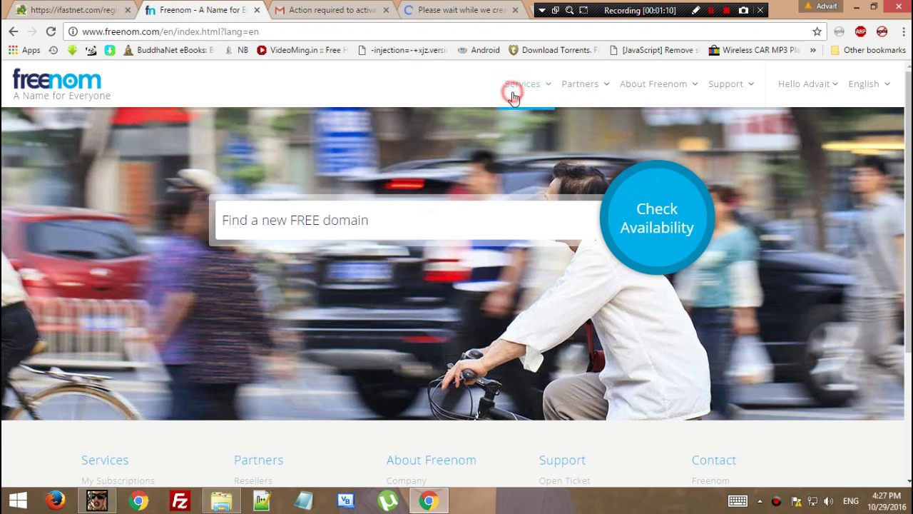
mouse_move(512, 102)
click(425, 207)
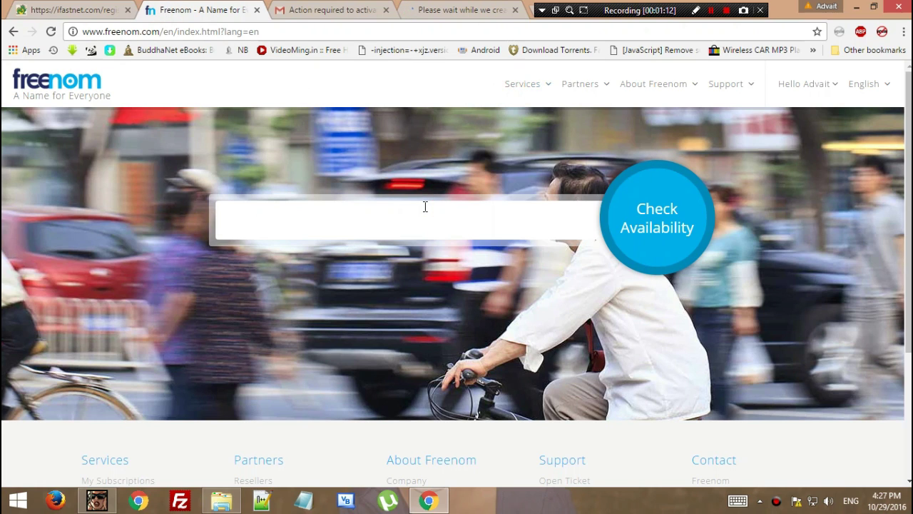
text(channel)
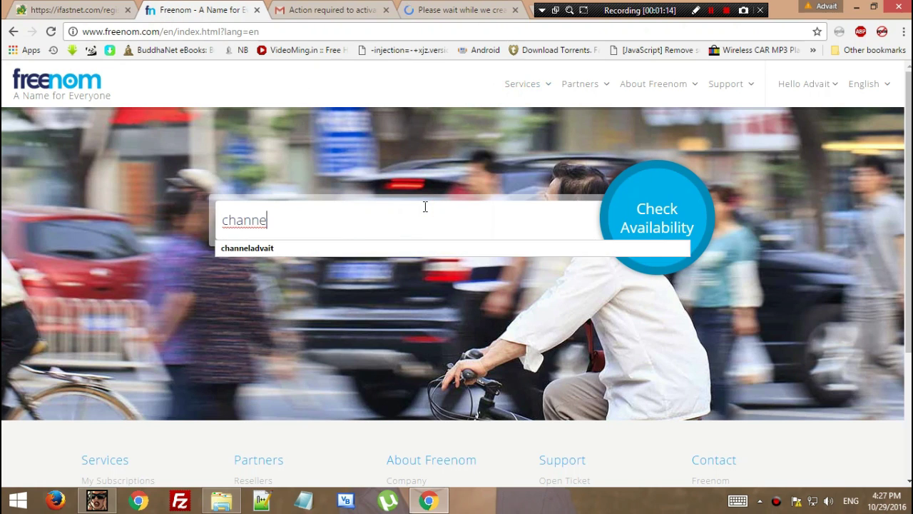
key(Down)
key(Return)
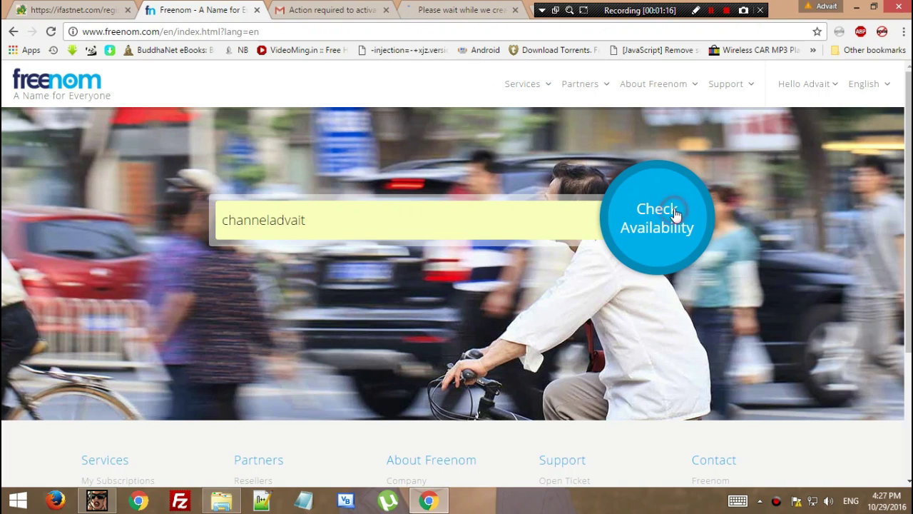
click(678, 206)
Review the available endings and add the free .ml domain to the cart.
scroll(507, 214, down, 1)
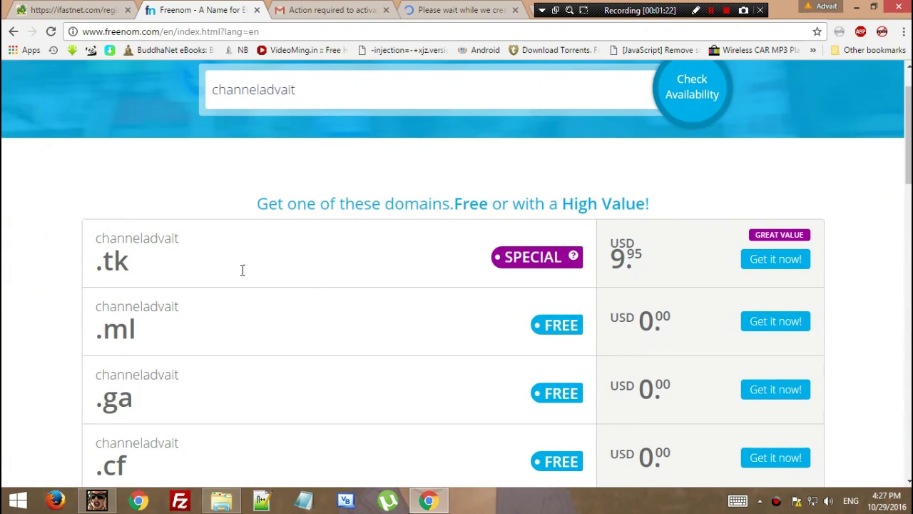
click(198, 258)
click(96, 236)
click(138, 270)
triple_click(138, 269)
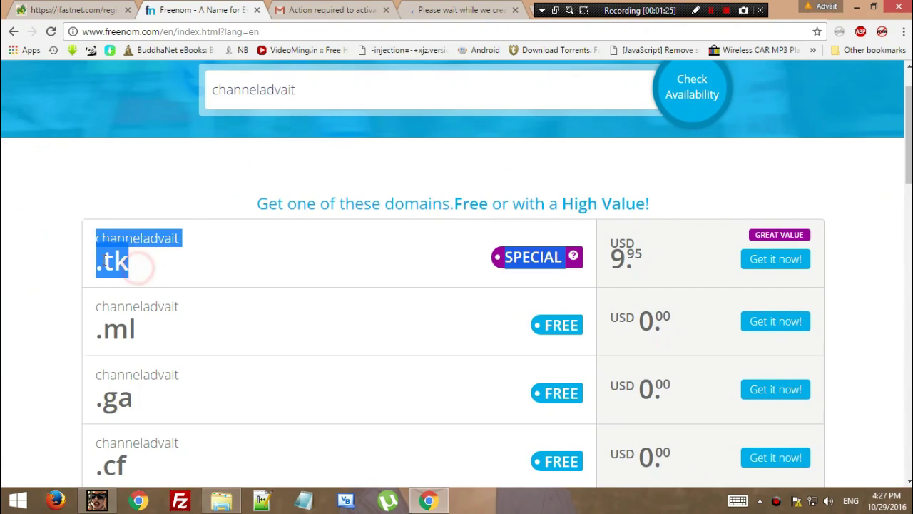
click(163, 332)
scroll(163, 332, down, 2)
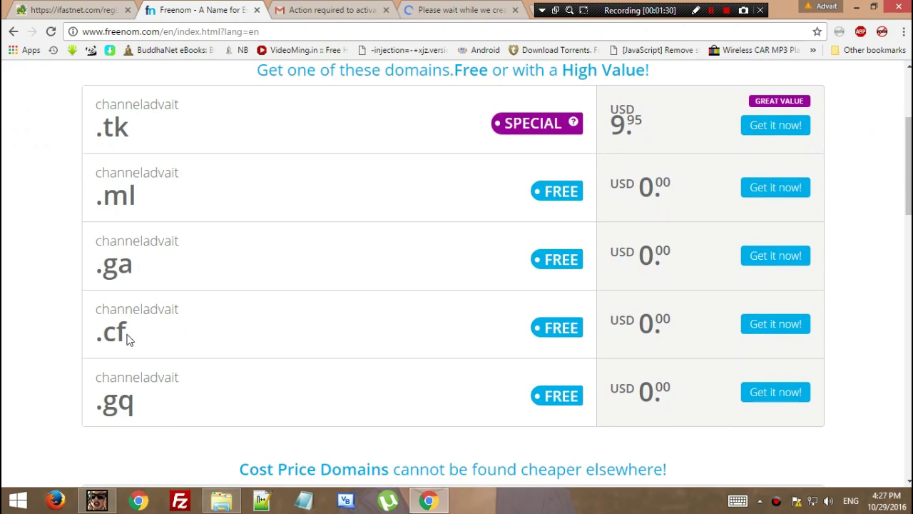
click(98, 169)
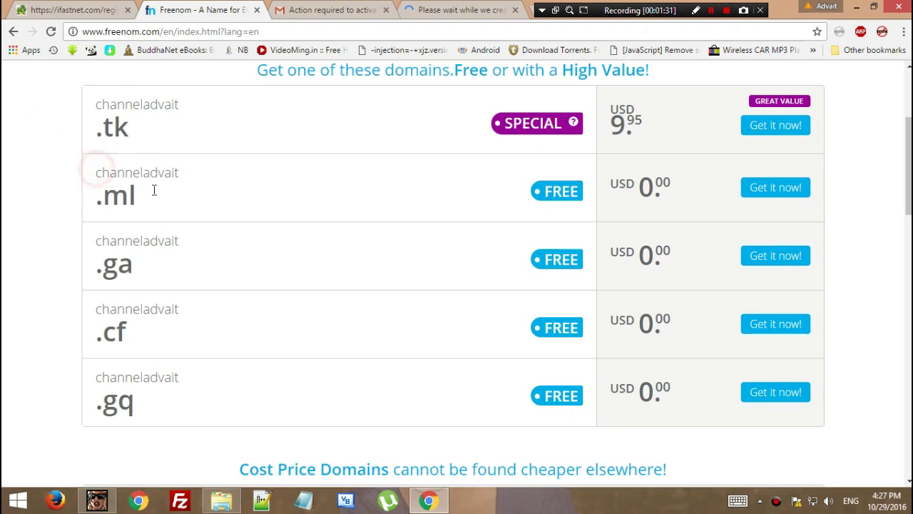
click(797, 191)
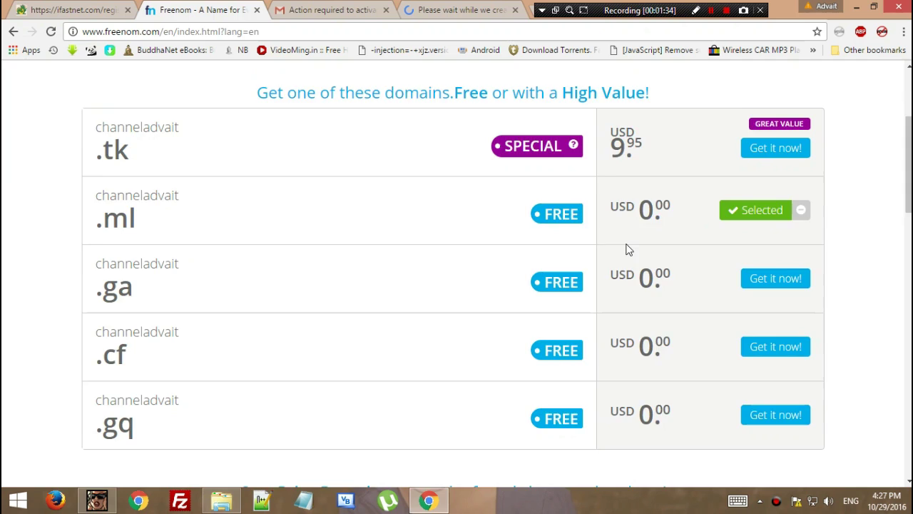
Check out the .ml domain for 3 months, then return to Byet's confirmation page.
scroll(714, 244, up, 3)
click(770, 246)
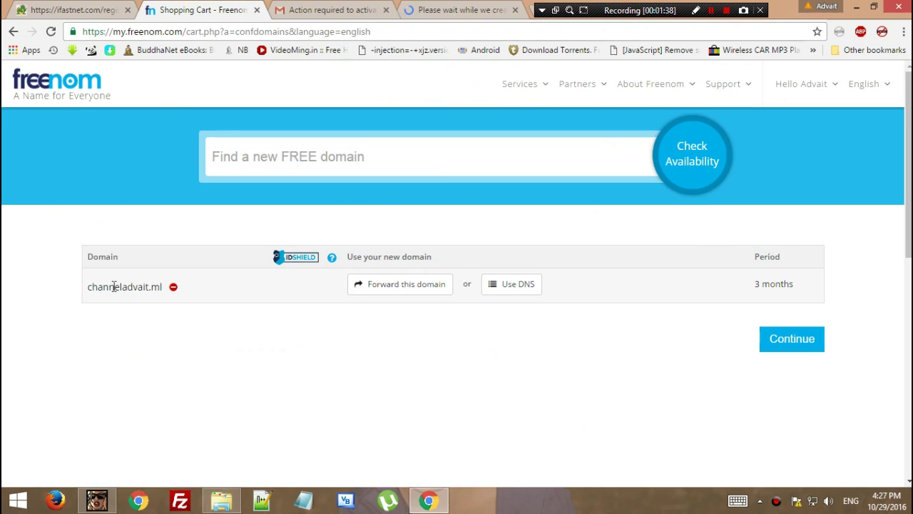
click(89, 281)
drag(88, 281, 160, 281)
click(166, 268)
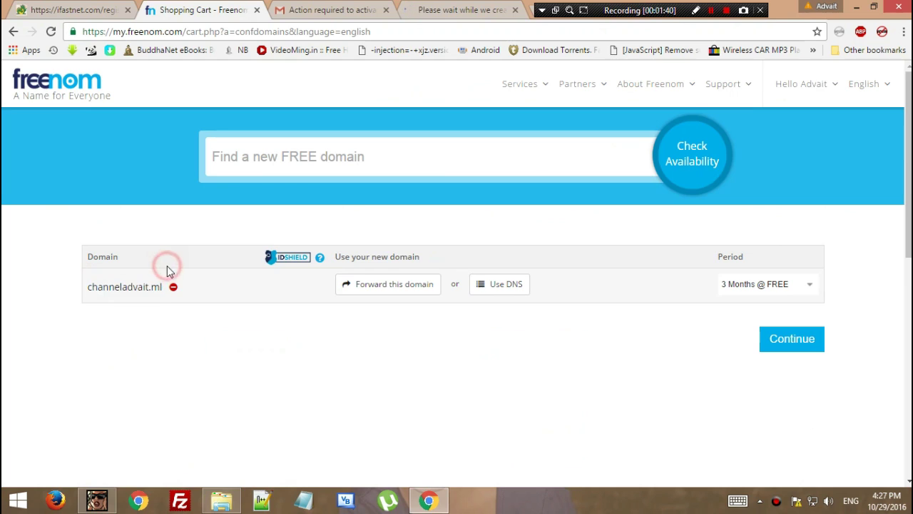
click(426, 11)
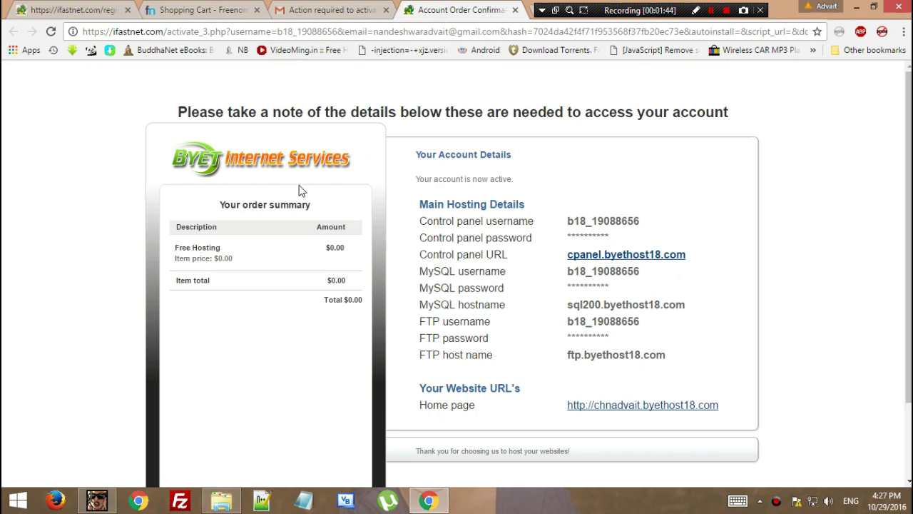
Open the cpanel.byethost18.com control panel link from the account details in a new tab.
drag(250, 164, 243, 194)
drag(417, 155, 728, 412)
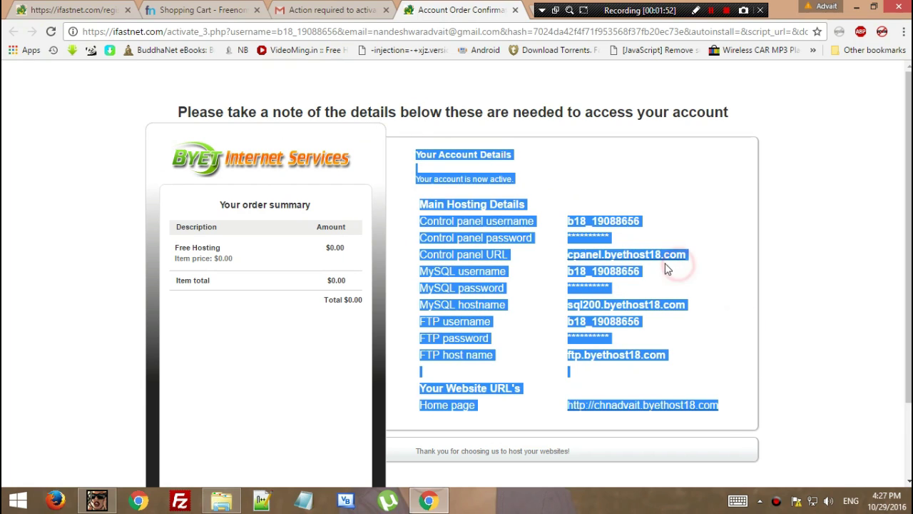
click(660, 205)
right_click(489, 197)
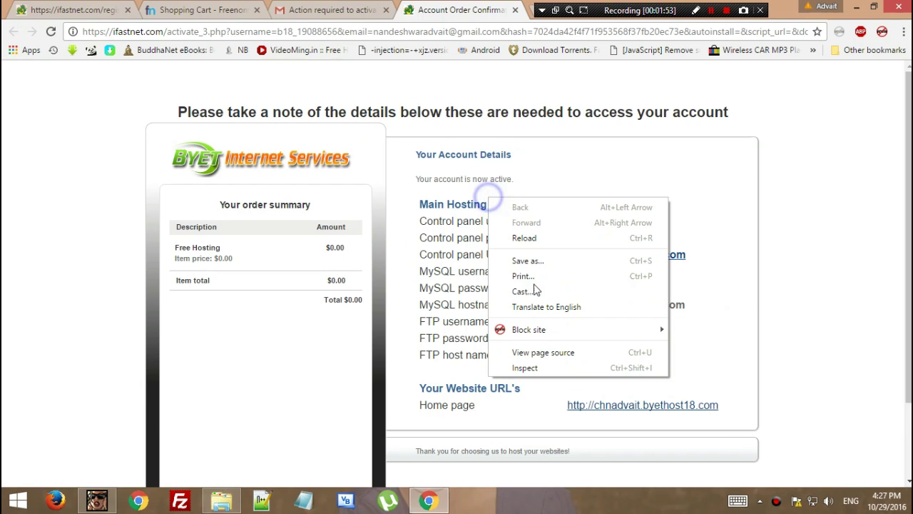
click(698, 244)
right_click(669, 258)
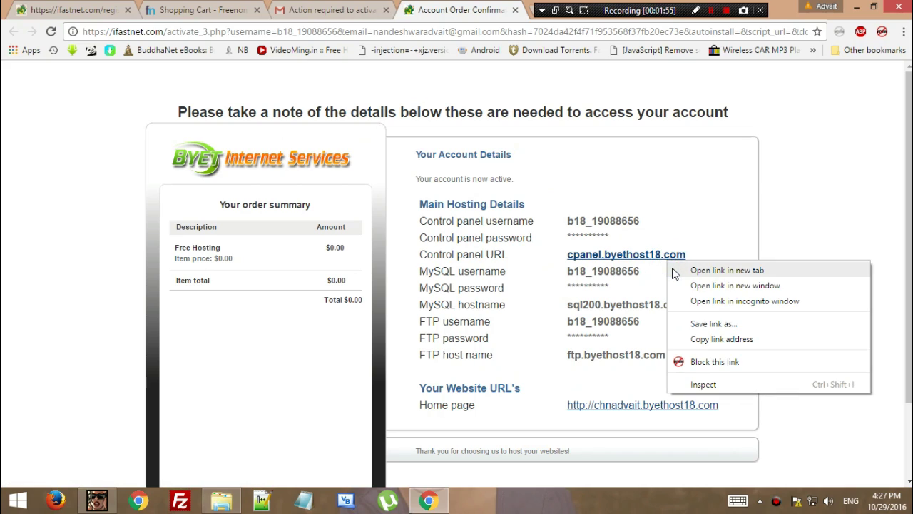
click(674, 271)
click(627, 205)
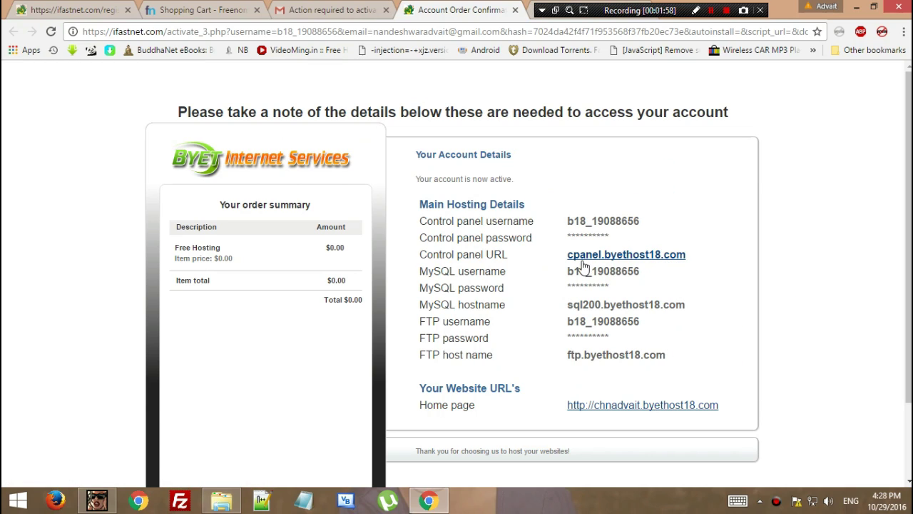
drag(684, 10, 801, 479)
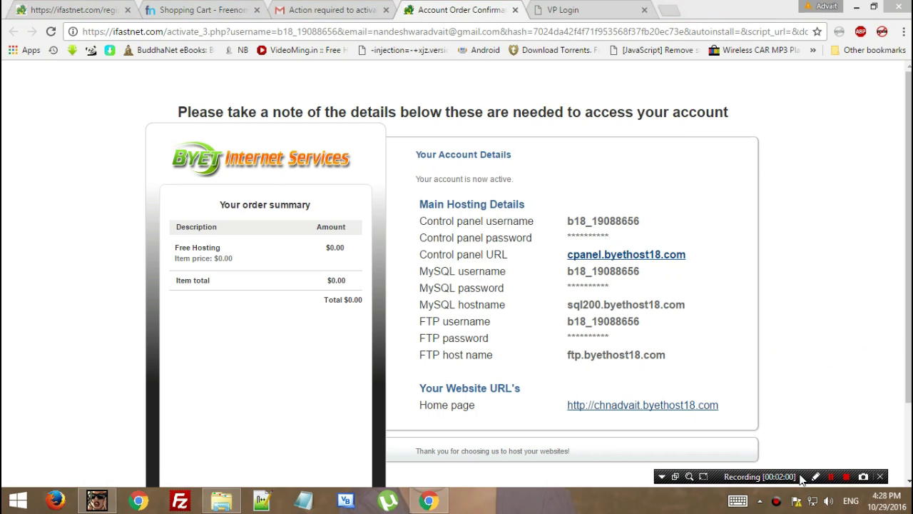
Log in to the control panel with the copied account username and the account password.
double_click(589, 274)
right_click(590, 274)
click(607, 283)
key(ctrl+Tab)
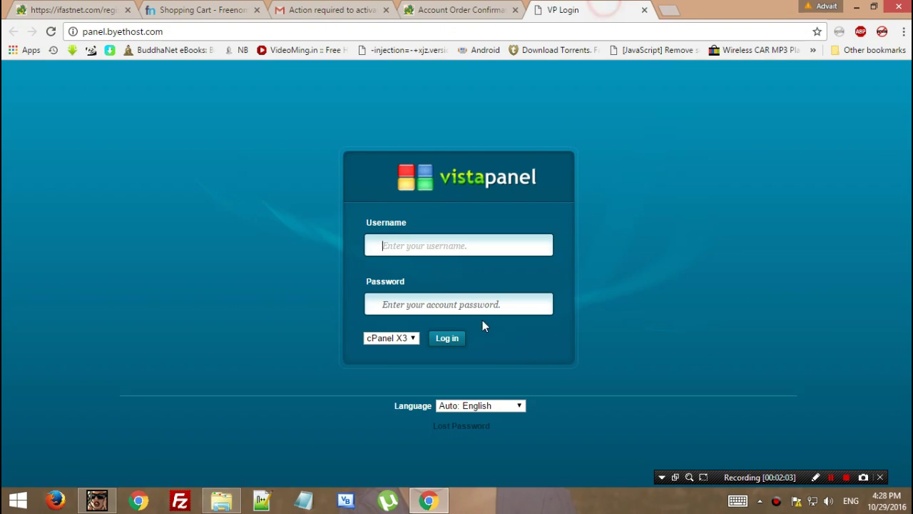
right_click(393, 253)
click(458, 329)
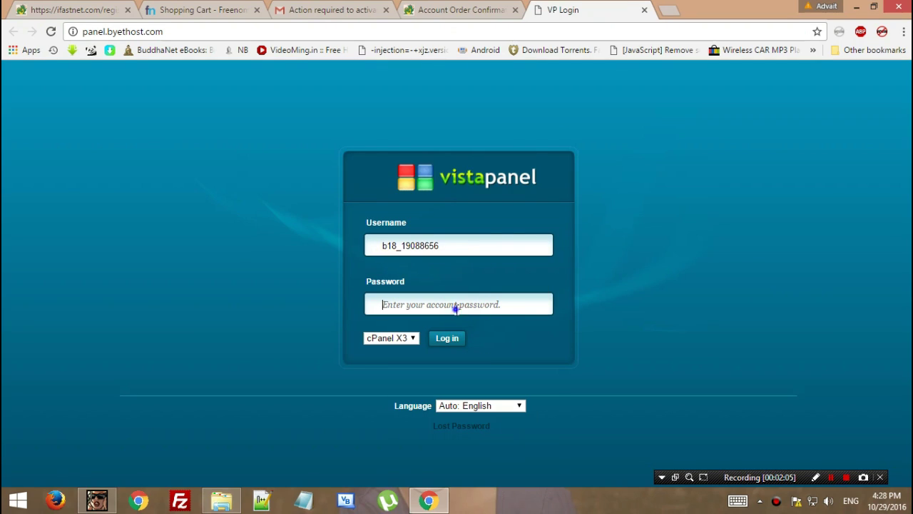
right_click(456, 309)
text(p)
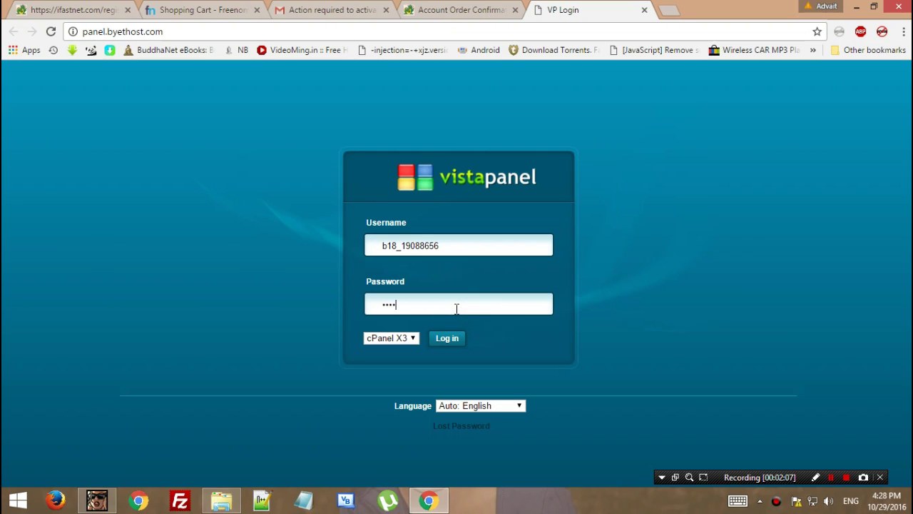
key(Return)
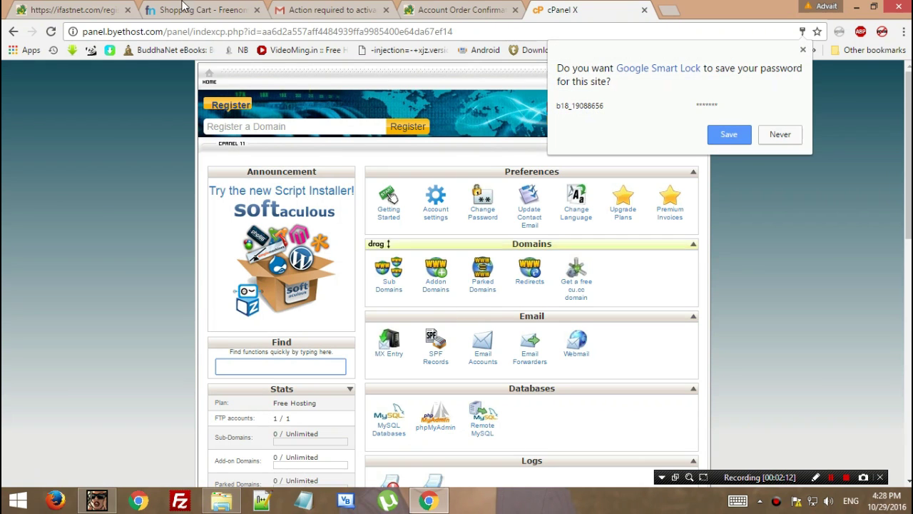
Return to the control panel dashboard and open Addon Domain management.
click(178, 7)
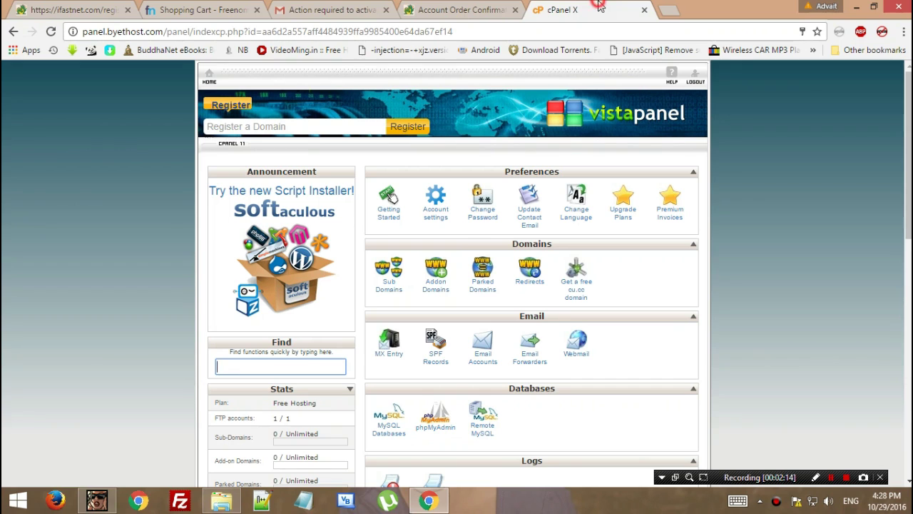
click(597, 8)
click(215, 6)
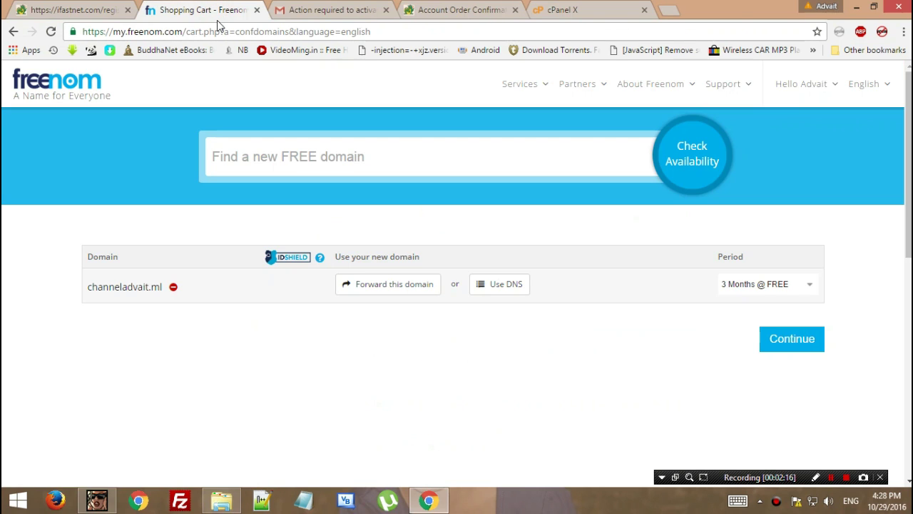
click(554, 6)
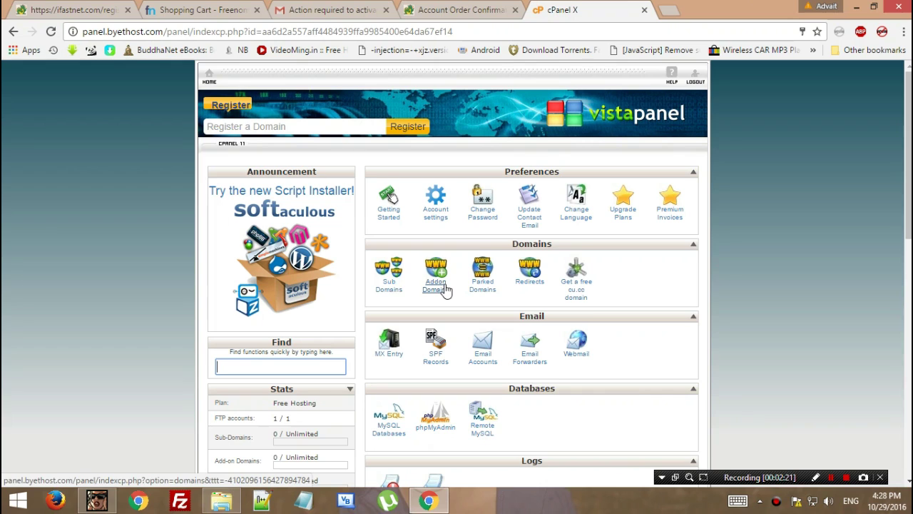
click(432, 293)
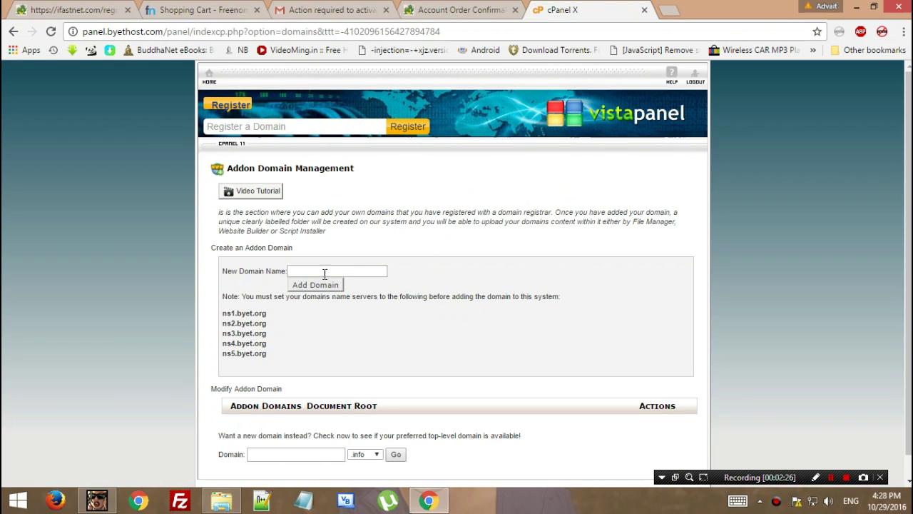
Copy the ns1.byet.org nameserver from the Addon Domain Management page.
click(292, 272)
double_click(263, 314)
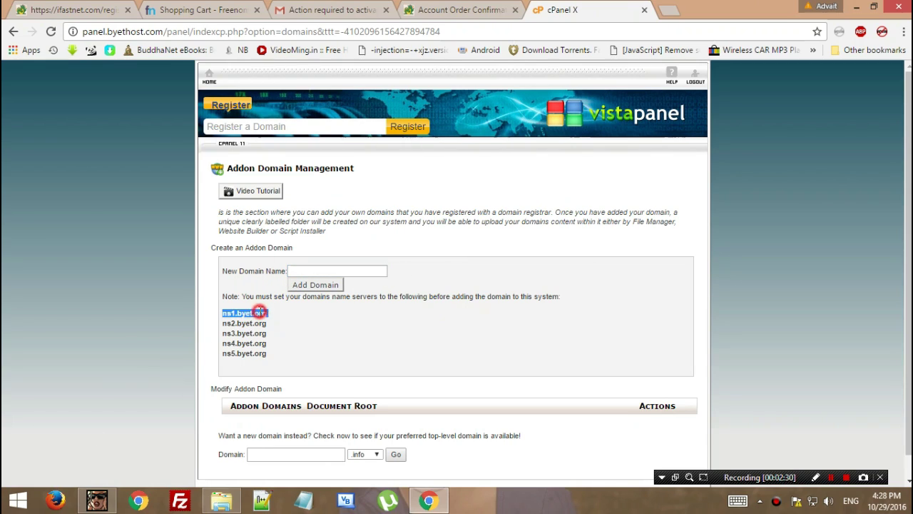
right_click(260, 313)
click(283, 321)
click(219, 311)
double_click(255, 314)
click(314, 9)
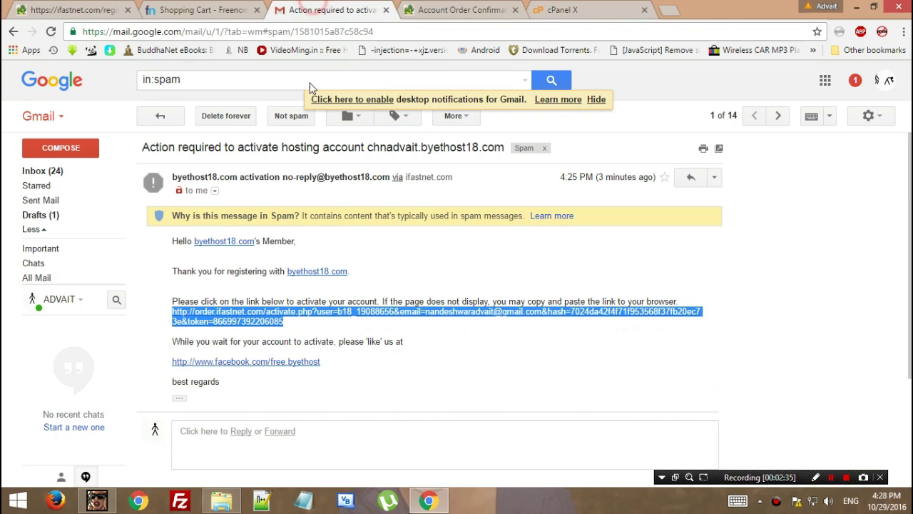
Set the .ml domain to use own DNS with nameservers ns1.byet.org and ns2.byet.org.
click(386, 10)
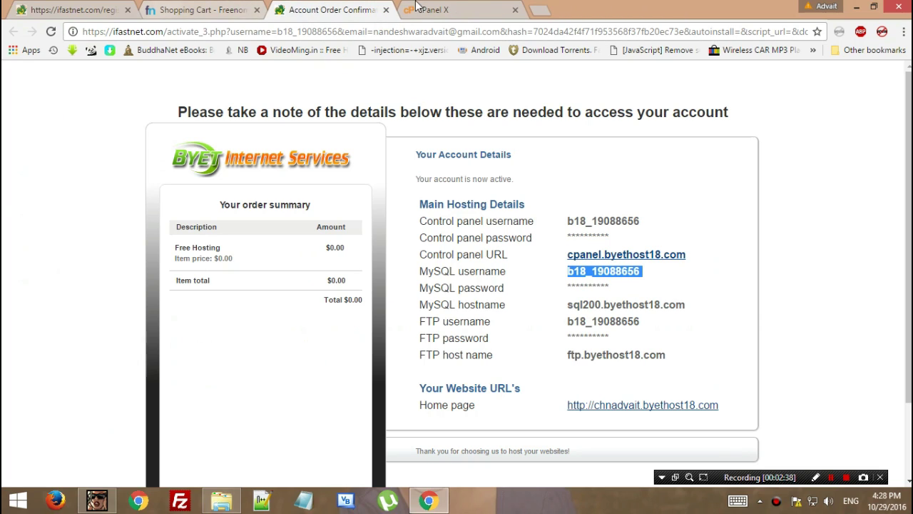
click(198, 9)
click(476, 298)
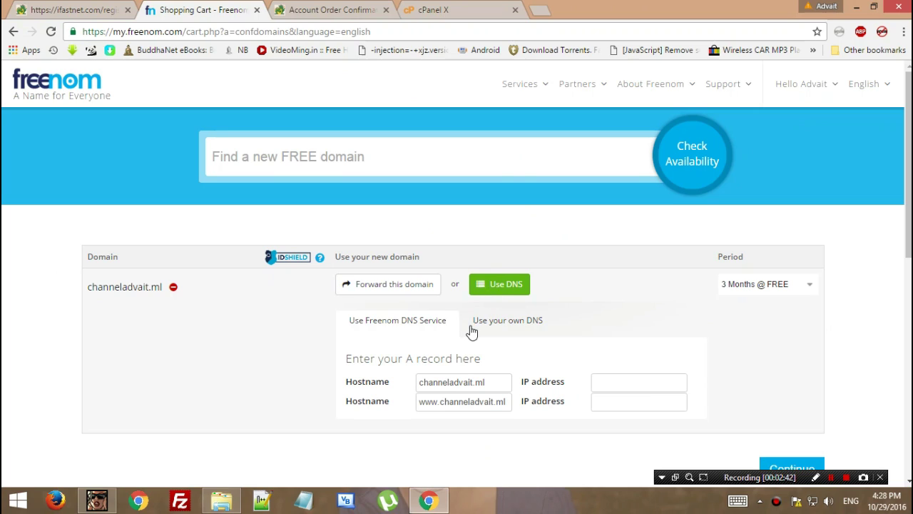
click(496, 327)
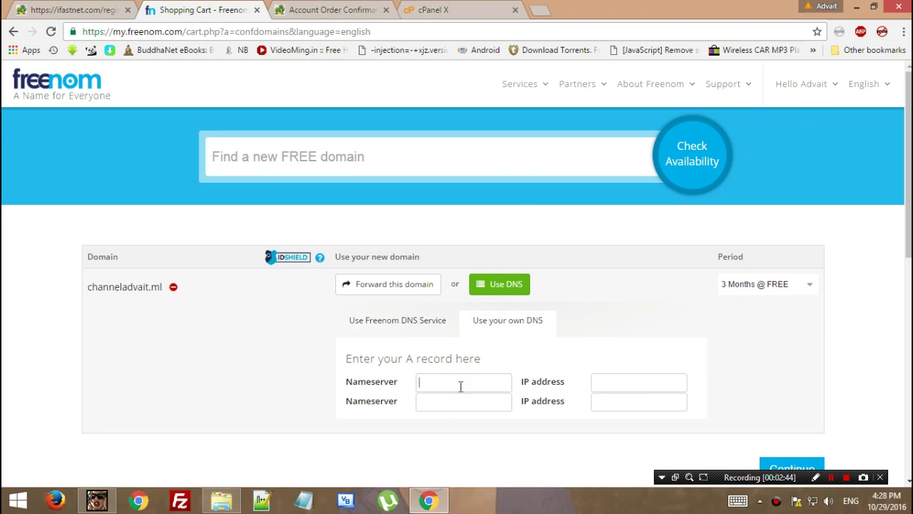
key(ctrl+v)
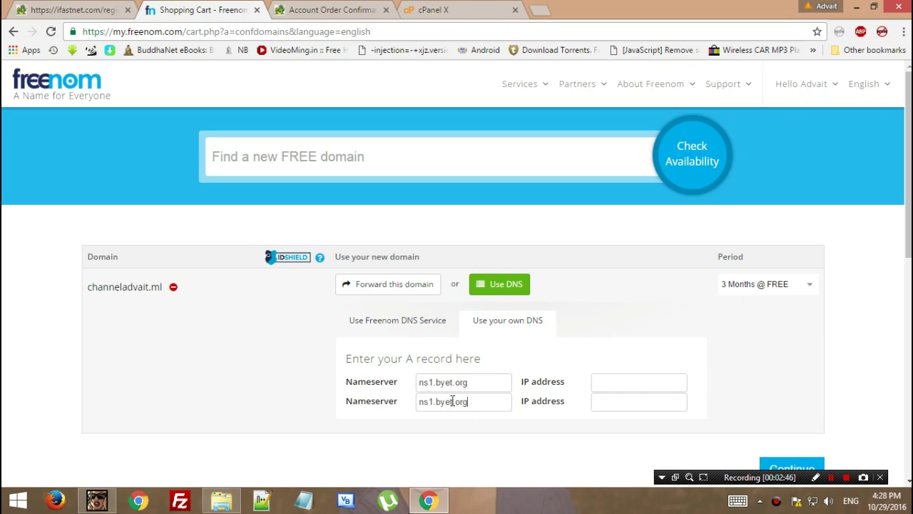
drag(433, 404, 429, 404)
click(491, 404)
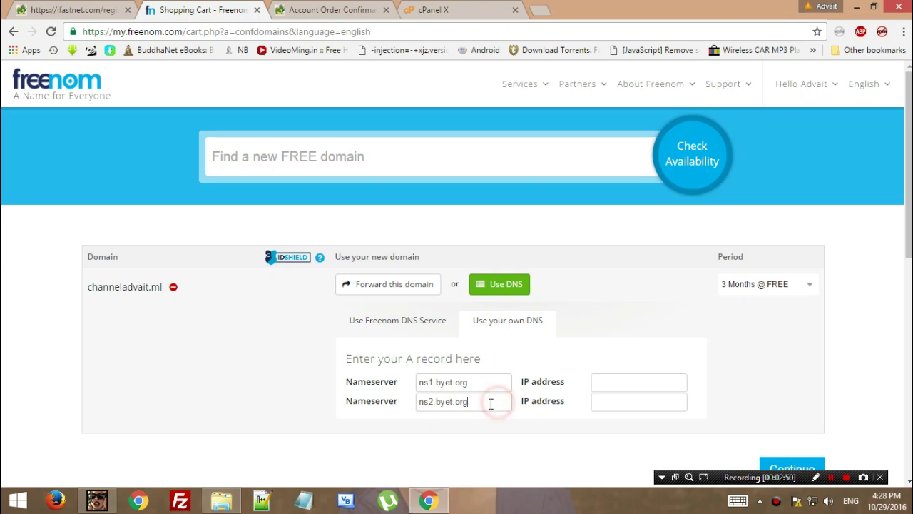
Choose the 12 Months @ FREE registration period for the .ml domain.
click(781, 294)
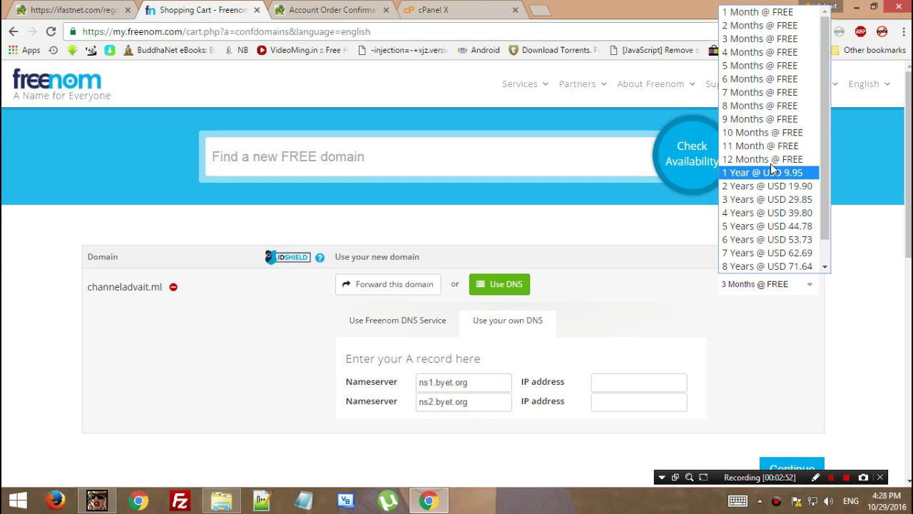
click(769, 159)
click(758, 285)
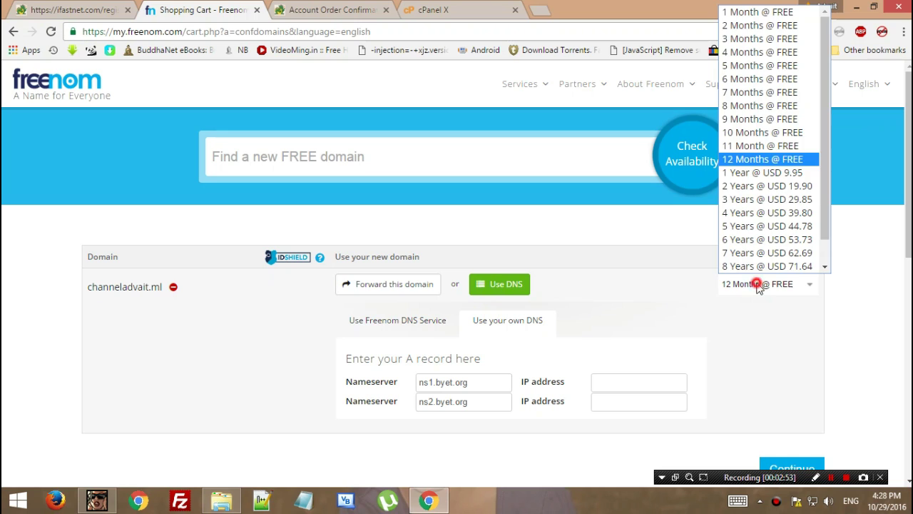
click(768, 159)
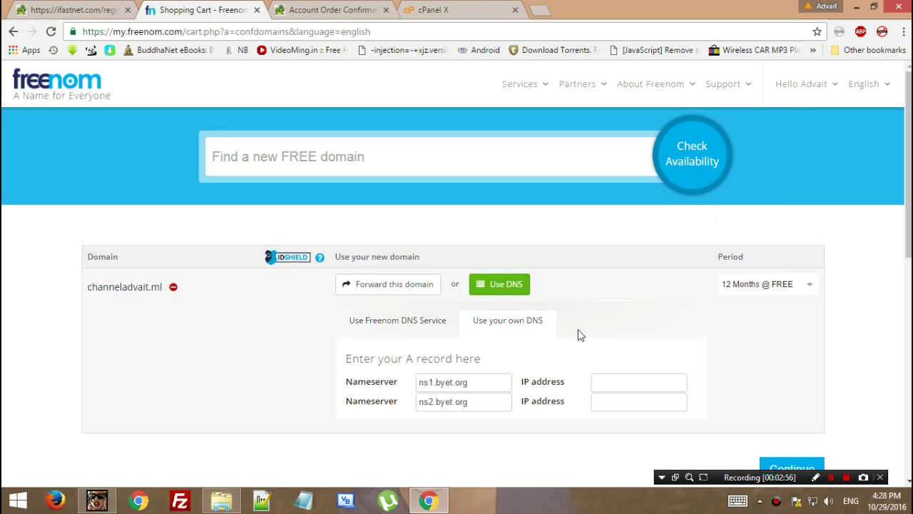
scroll(579, 335, down, 2)
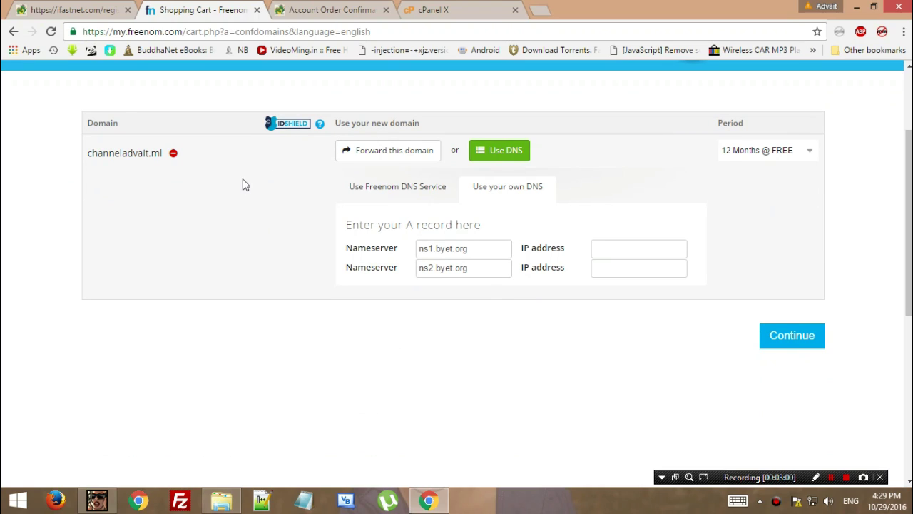
Proceed to checkout and fill in the company, city, country and region contact details.
click(778, 340)
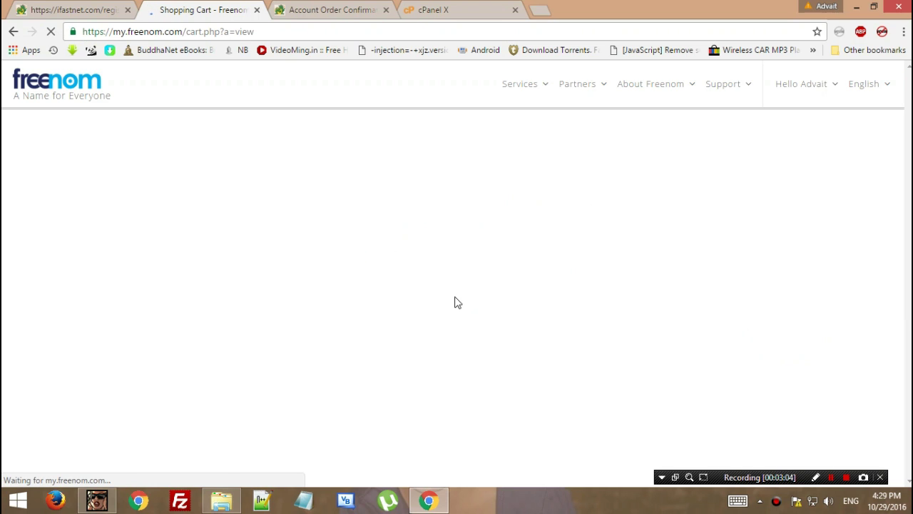
scroll(454, 301, down, 2)
scroll(434, 308, down, 2)
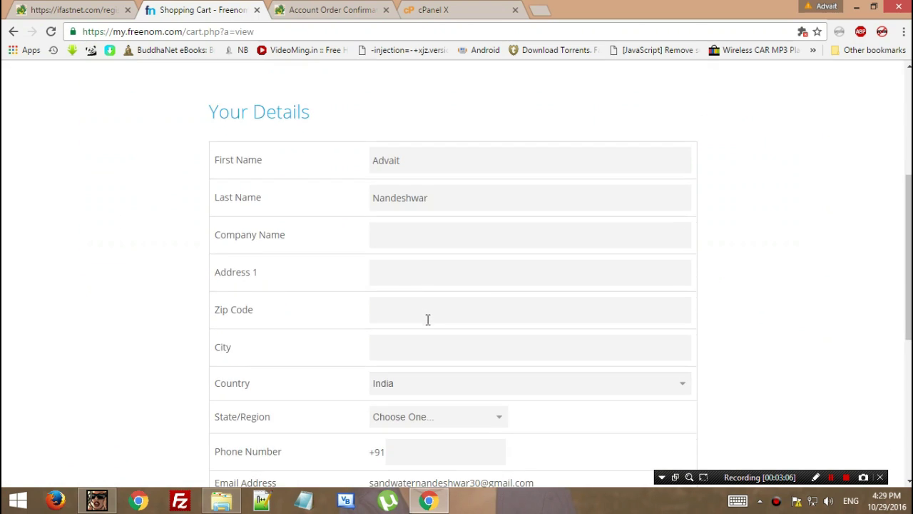
click(406, 226)
key(F1)
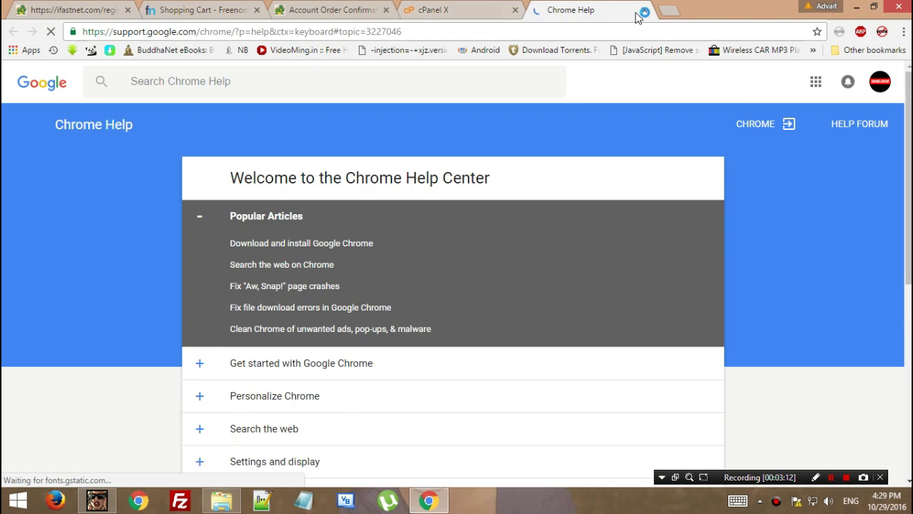
click(643, 13)
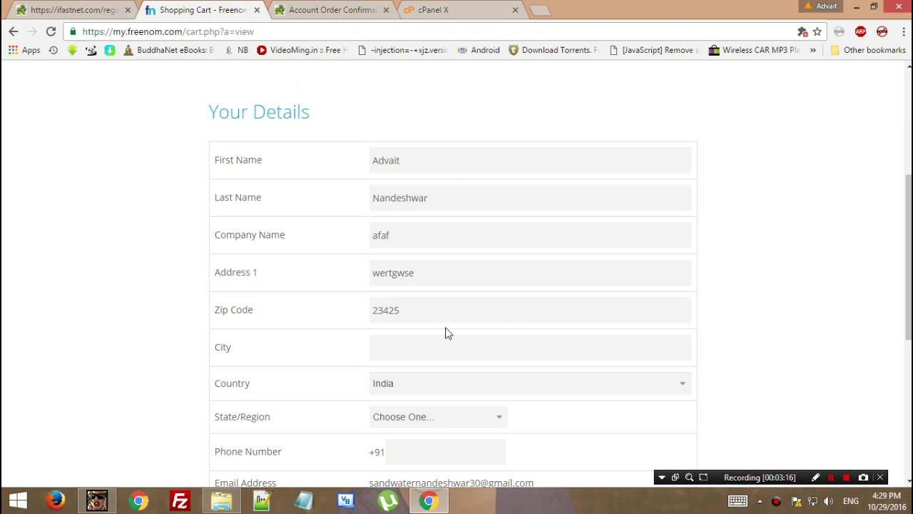
text(gasga)
click(432, 375)
click(428, 201)
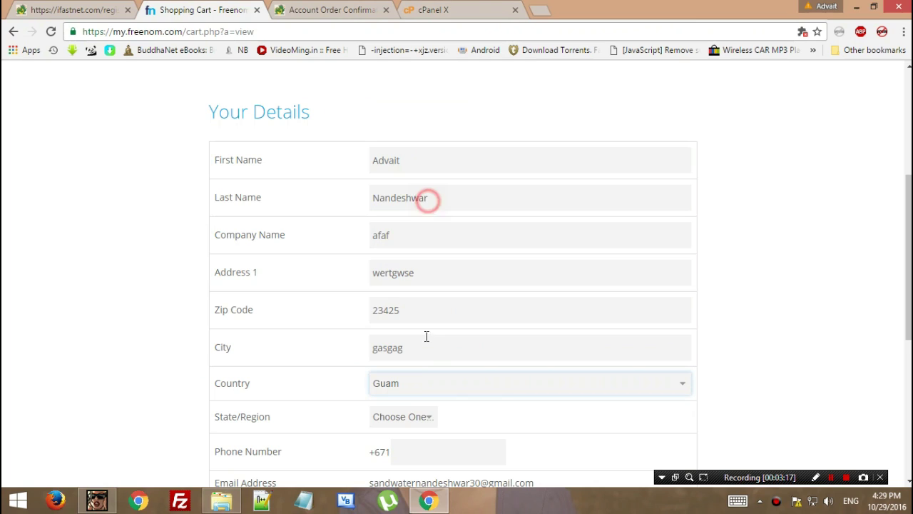
click(411, 416)
Enter the contact phone number, accept the Terms & Conditions and complete the order.
click(400, 448)
scroll(404, 456, down, 1)
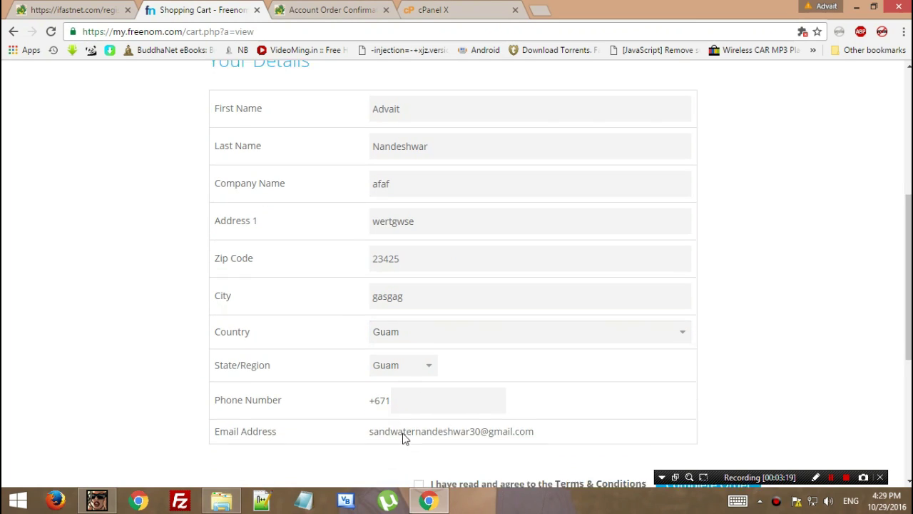
click(414, 384)
text(8989814)
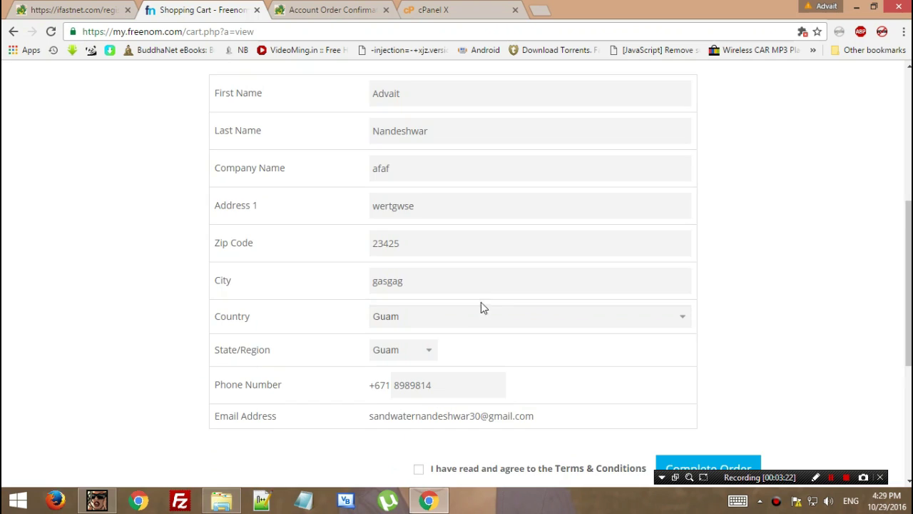
scroll(456, 286, down, 4)
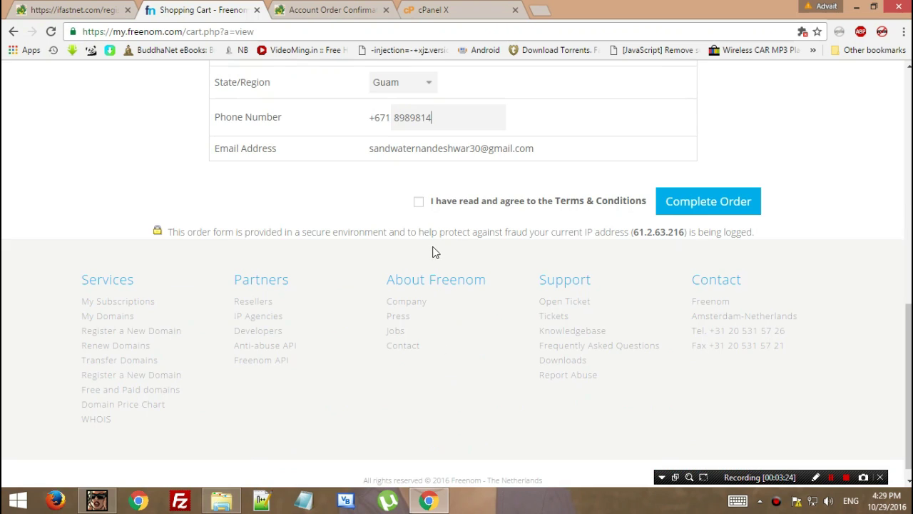
click(420, 200)
scroll(399, 299, up, 6)
scroll(706, 378, down, 5)
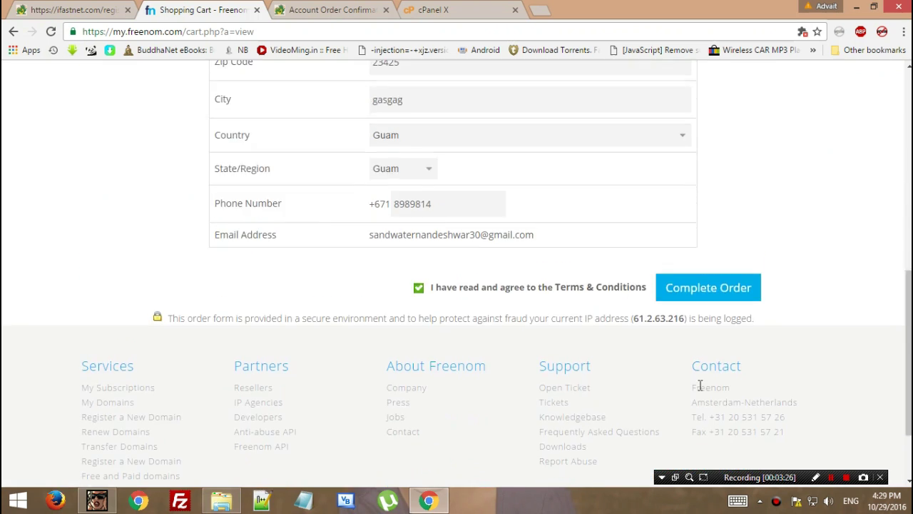
click(697, 267)
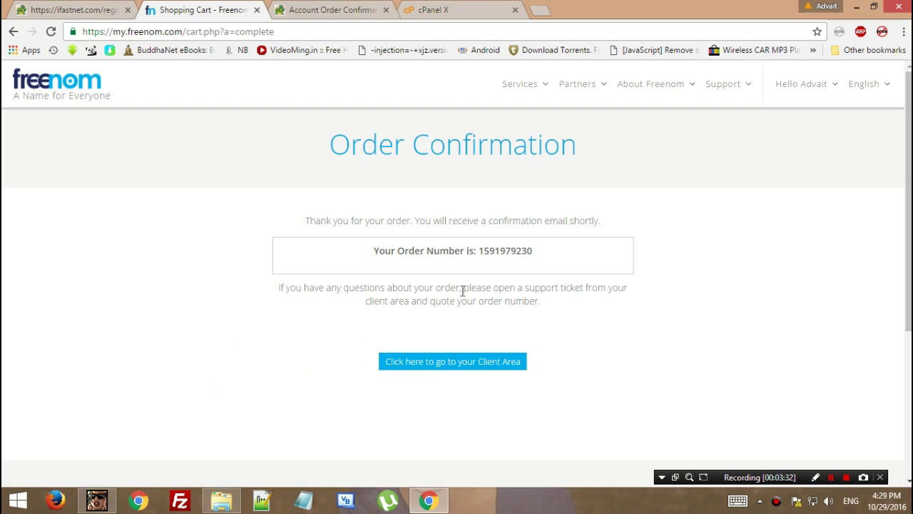
Go to the Client Area's domain list and find the new .ml domain on page 2.
click(500, 361)
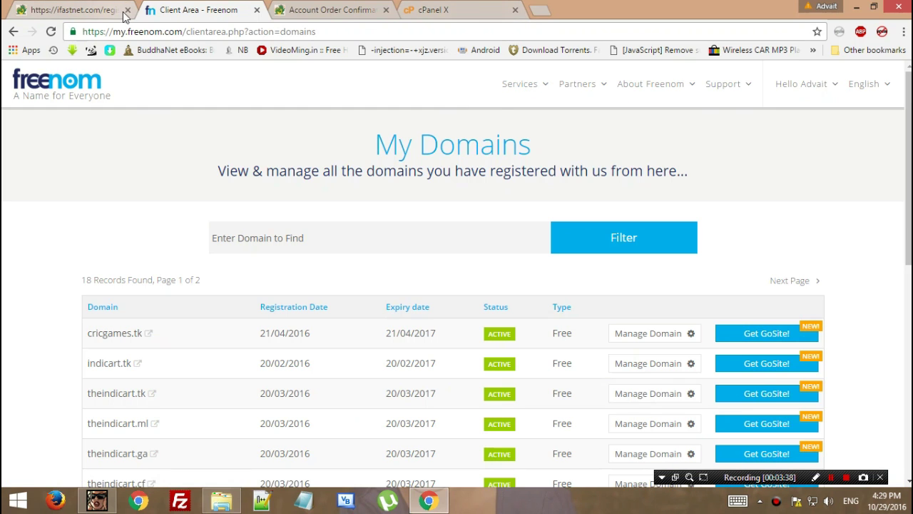
click(128, 10)
scroll(851, 296, down, 6)
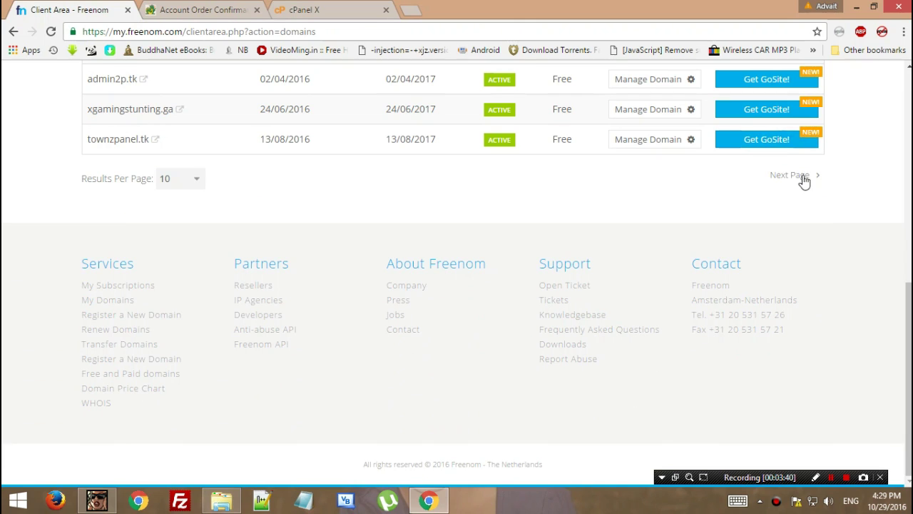
click(800, 177)
scroll(122, 234, down, 6)
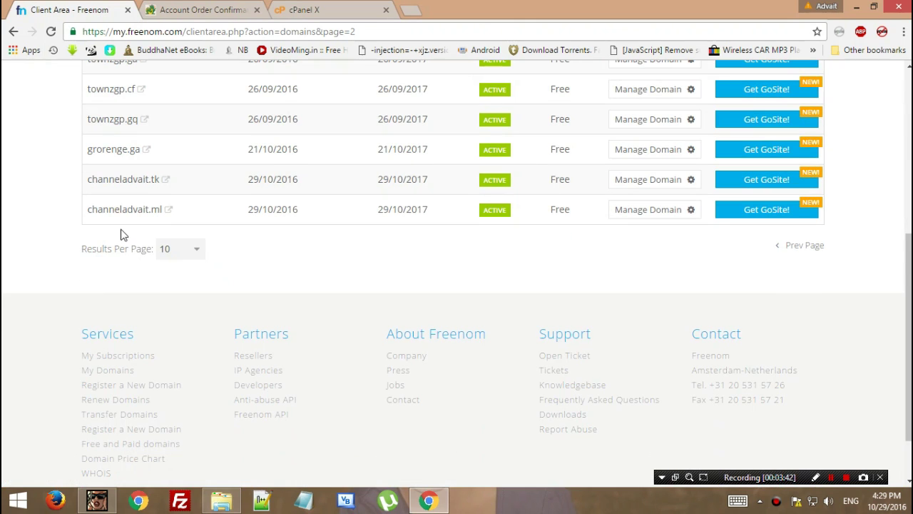
drag(80, 220, 157, 219)
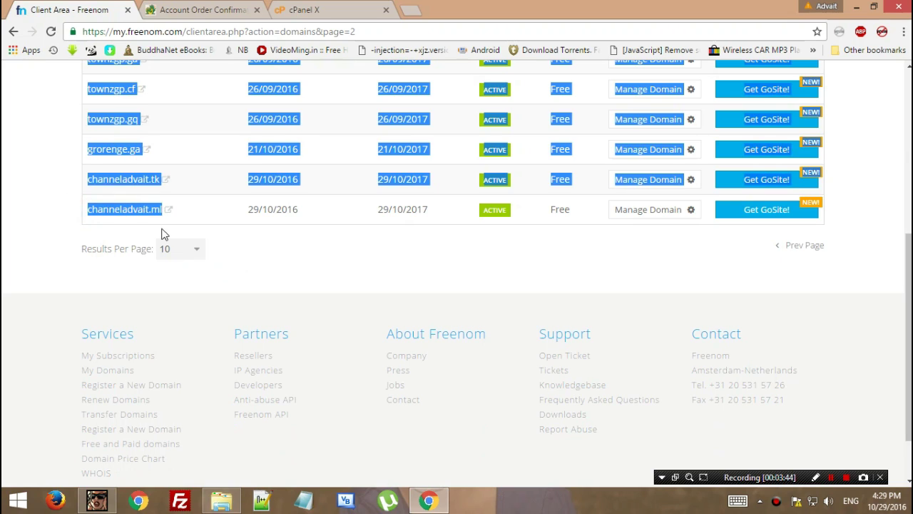
click(162, 233)
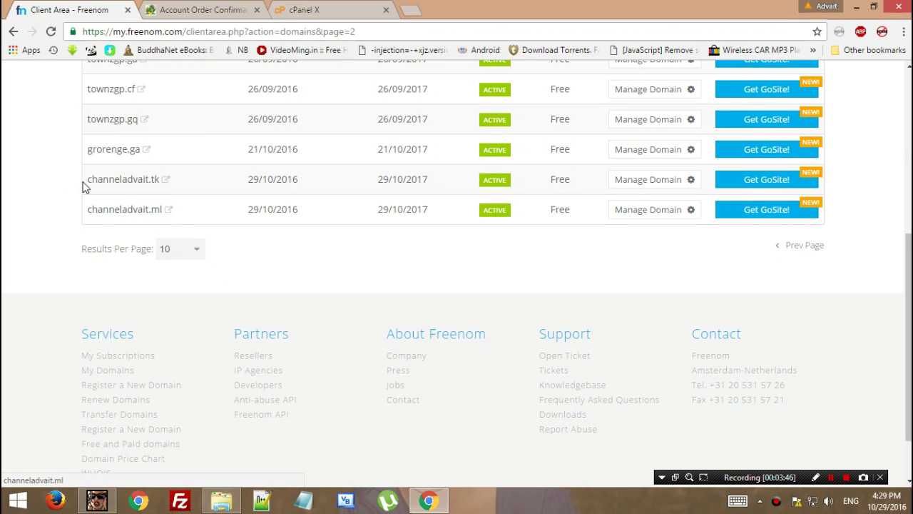
drag(82, 181, 166, 180)
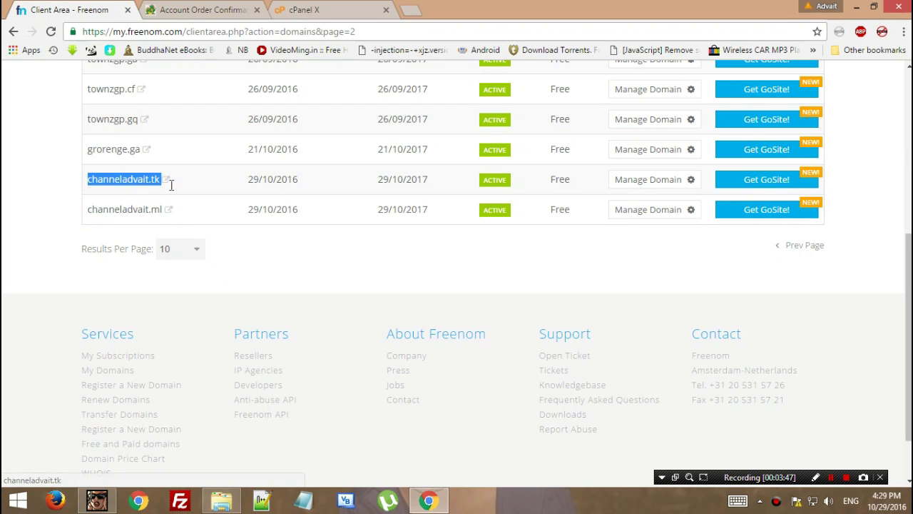
click(152, 239)
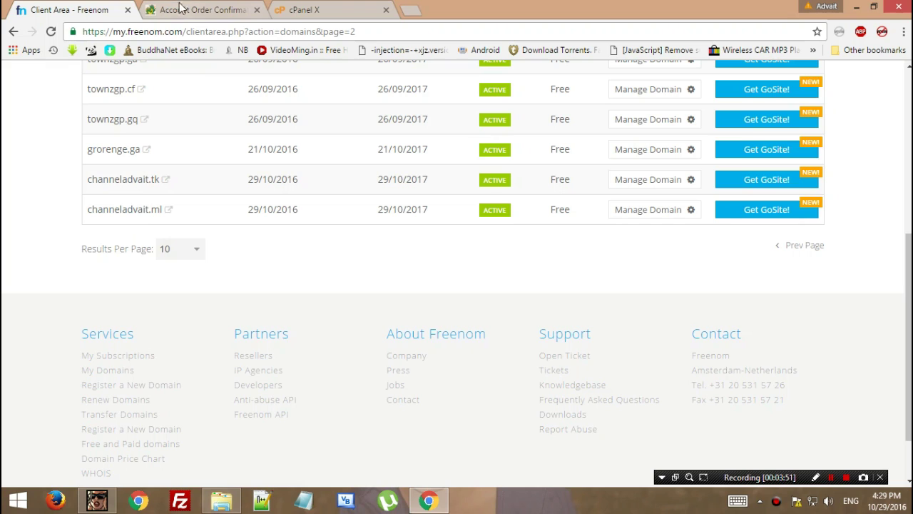
Open the Addon Domain form and look up the registered domain name in Freenom.
click(303, 10)
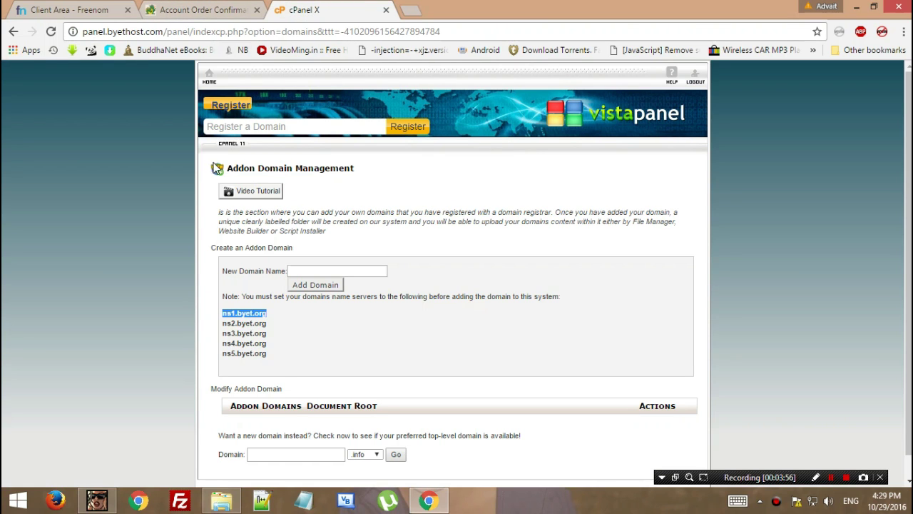
drag(217, 168, 391, 171)
click(384, 269)
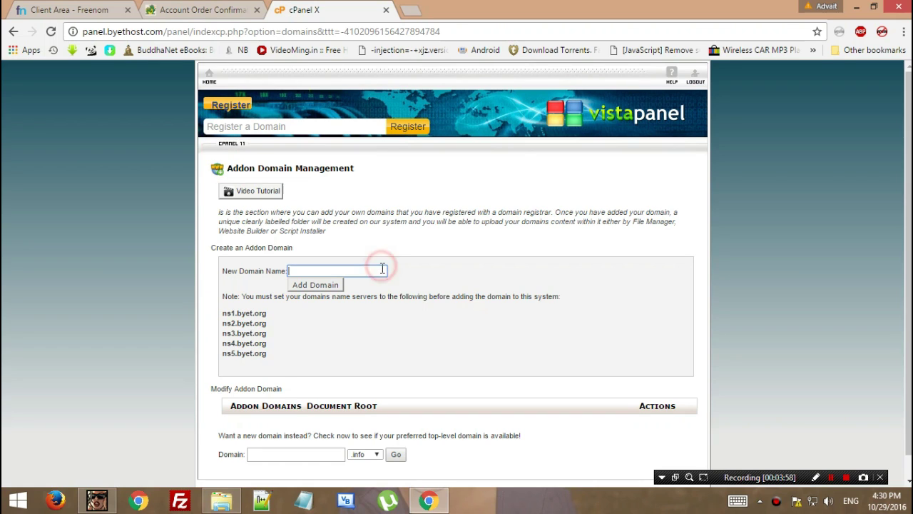
click(101, 8)
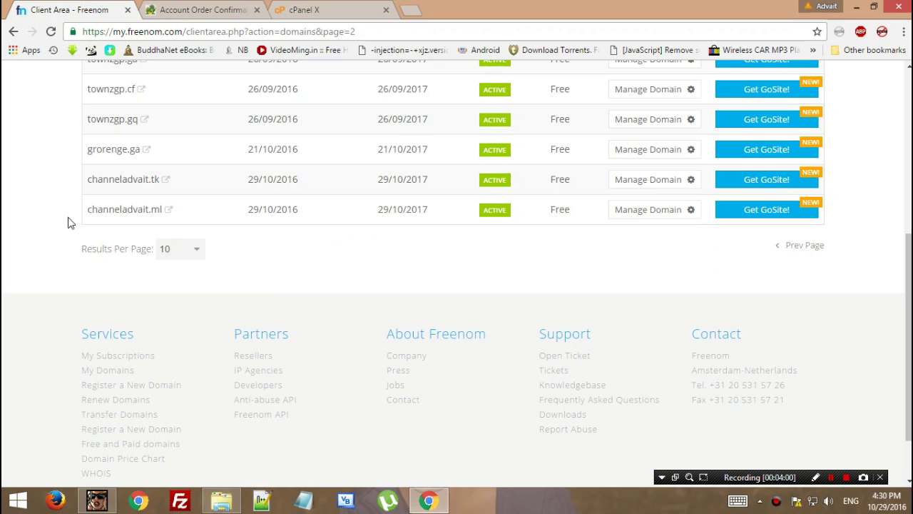
drag(69, 217, 153, 214)
click(343, 6)
Enter channeladvait.ml as the new addon domain and add it.
text(channeladvait)
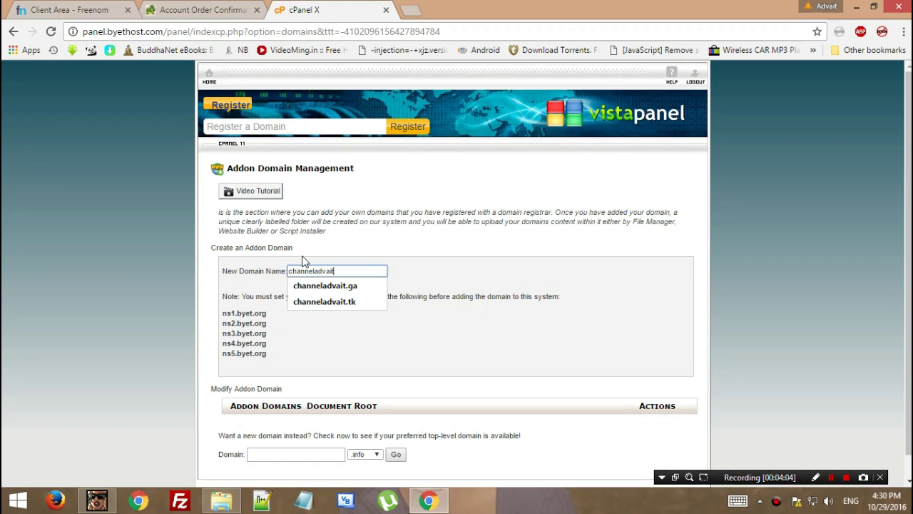
text(.ml)
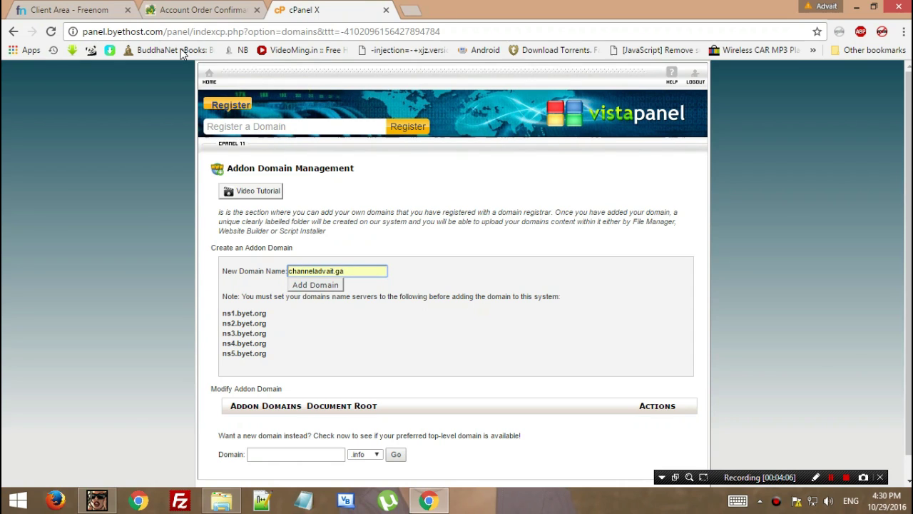
click(101, 8)
click(340, 7)
click(408, 272)
scroll(409, 272, down, 1)
click(337, 262)
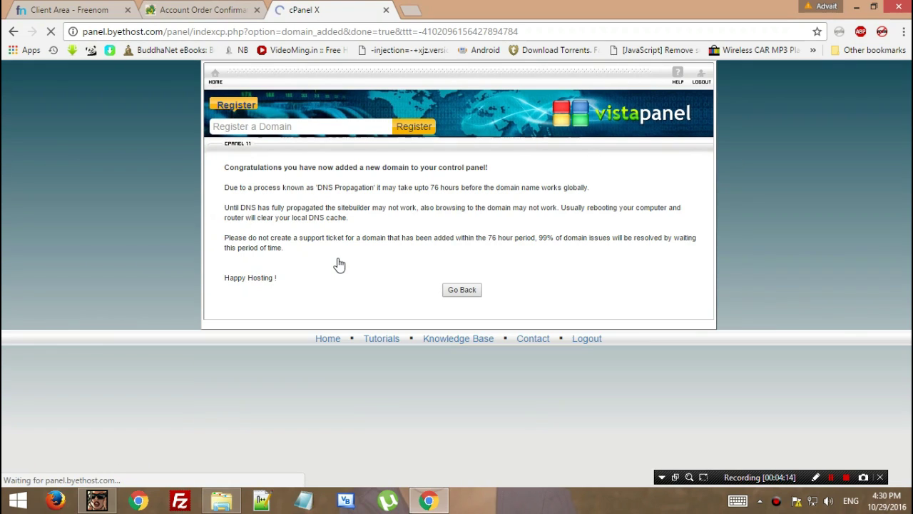
drag(222, 176, 525, 178)
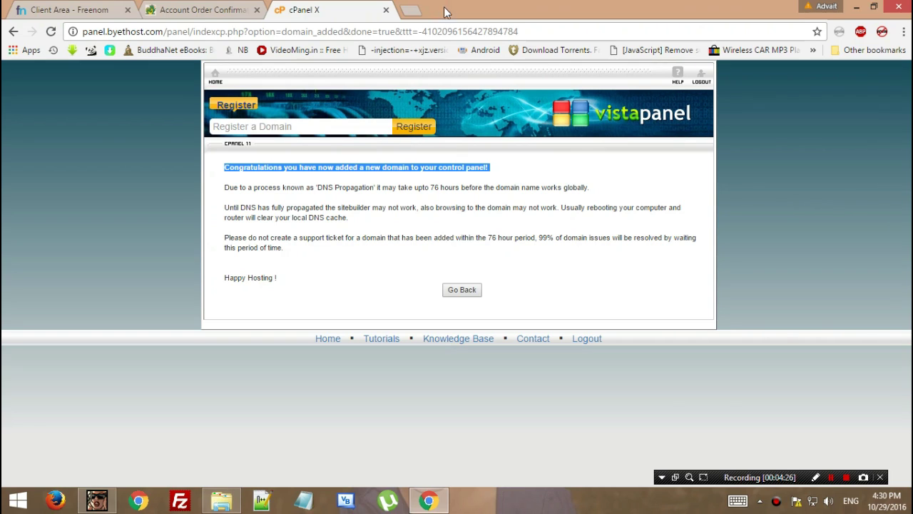
Try loading channeladvait.ml in a new tab and retry after it fails to resolve.
click(413, 10)
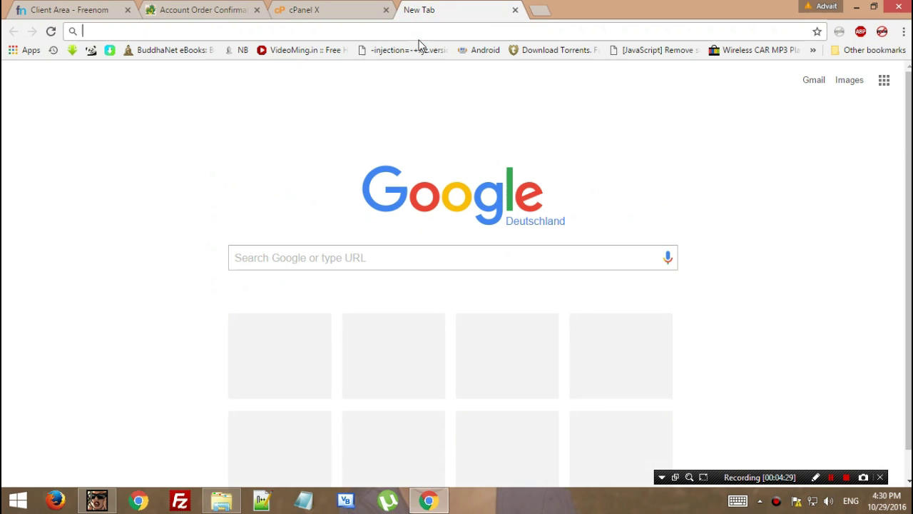
text(channelad)
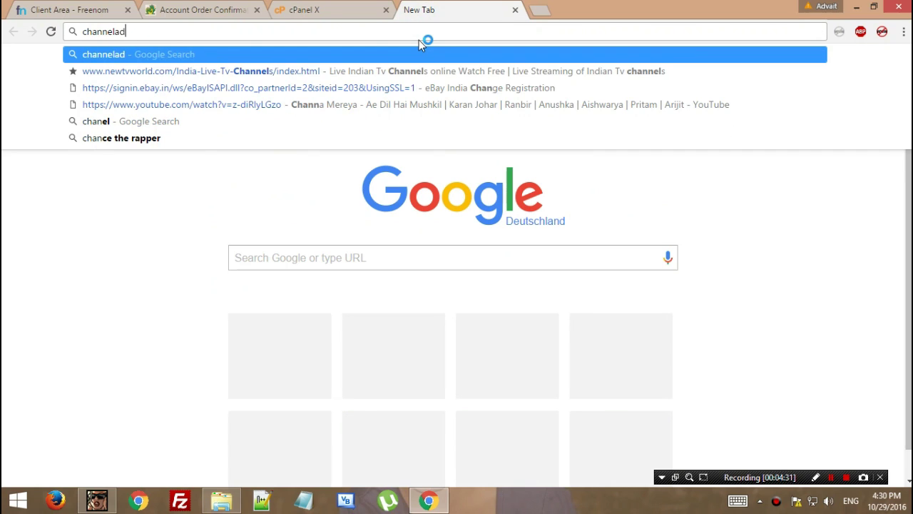
text(vait.ml)
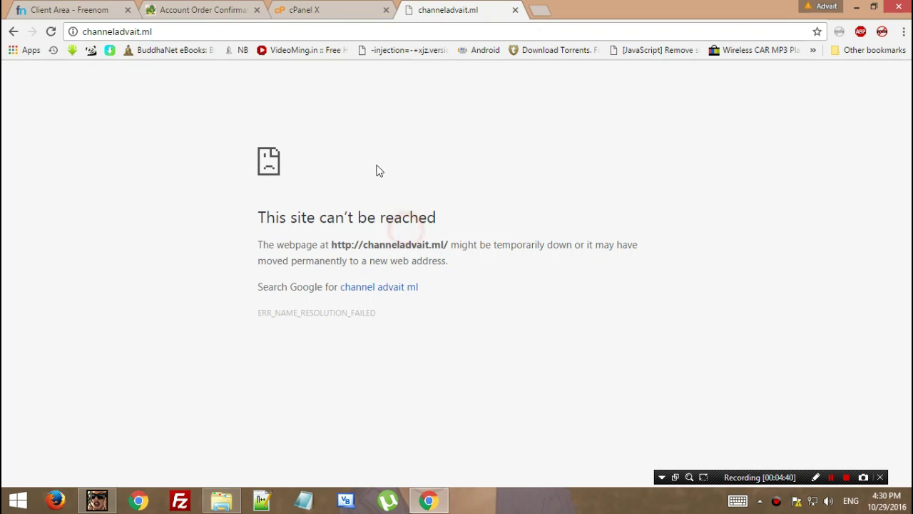
click(313, 31)
key(Return)
Go back in the control panel to confirm channeladvait.ml is in the addon domain list.
click(338, 12)
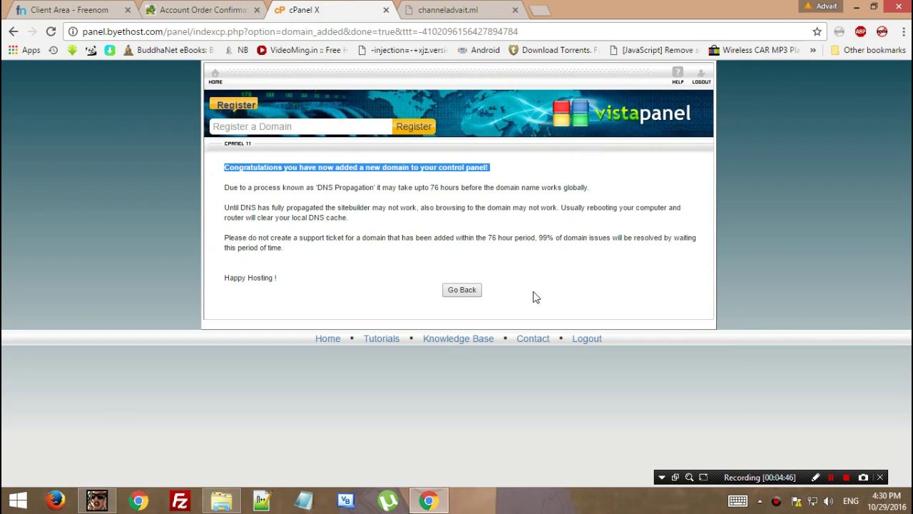
click(418, 296)
click(457, 291)
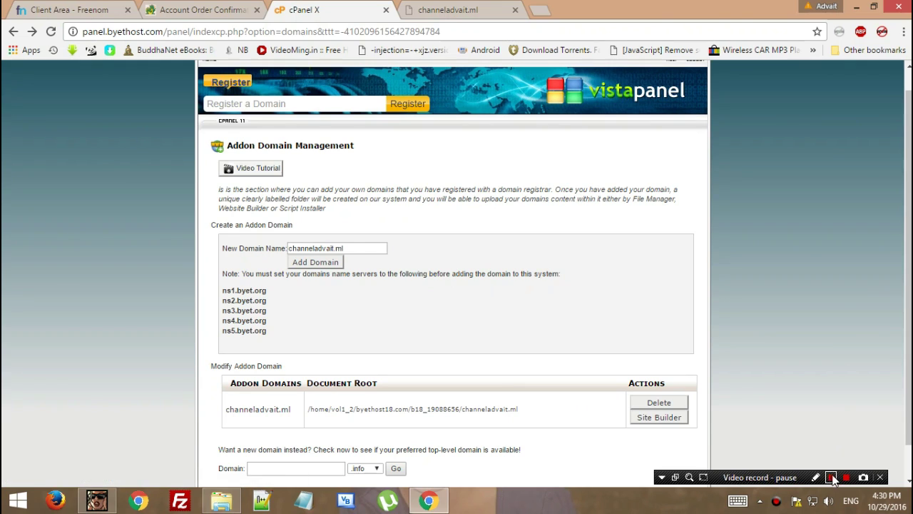
click(831, 478)
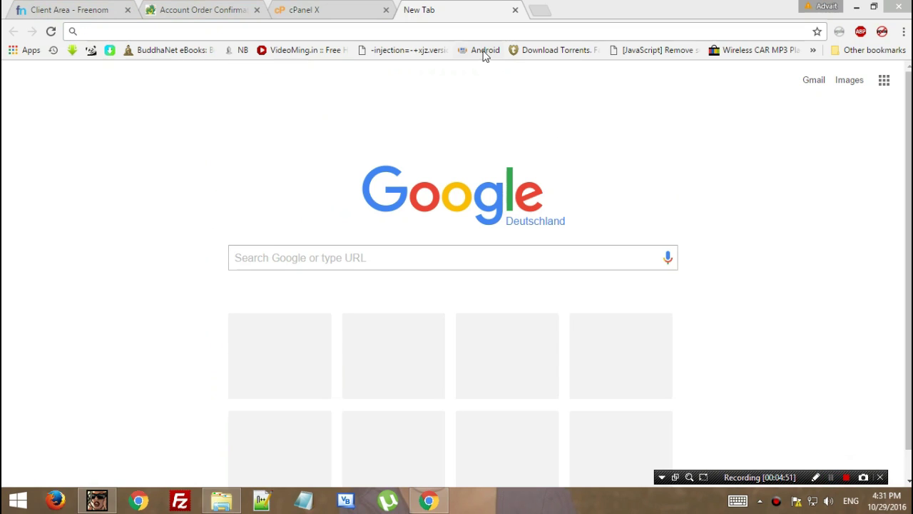
Load channeladvait.ml from the address bar and check its empty Directory Listing page.
click(462, 31)
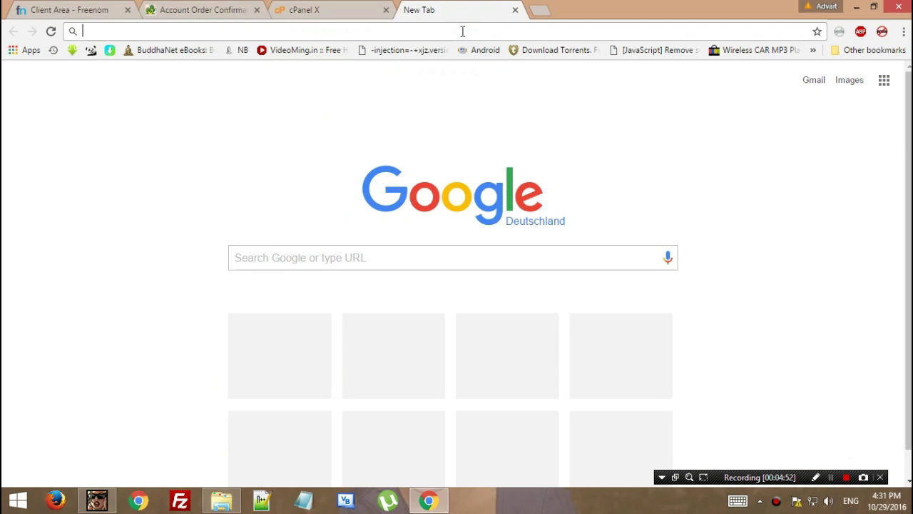
text(channeladvait.ml)
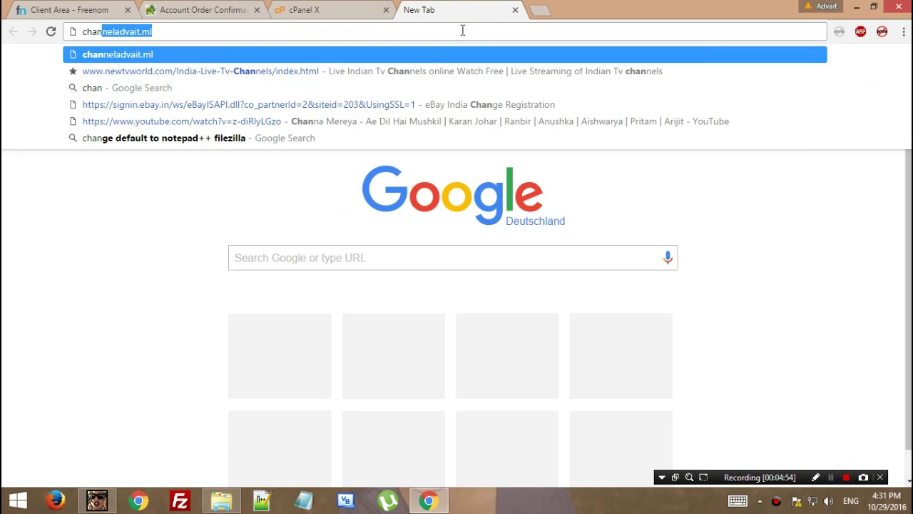
key(Return)
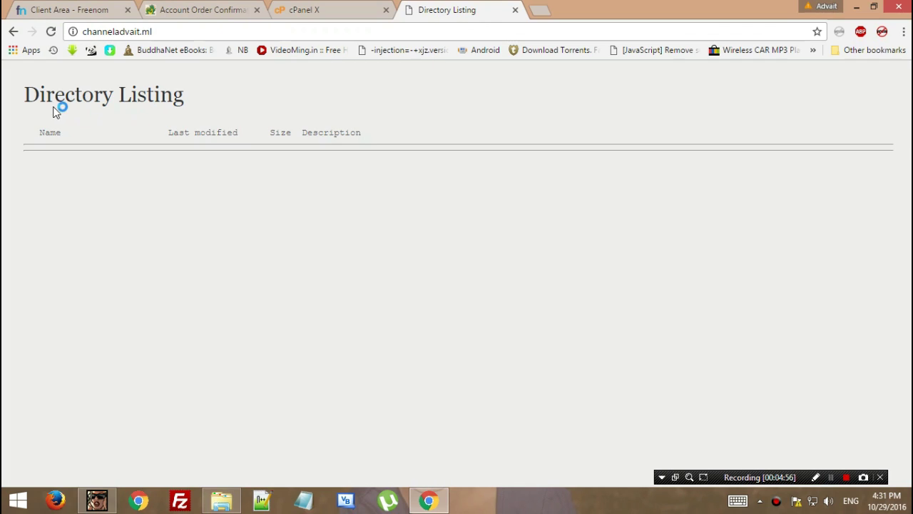
drag(24, 89, 292, 152)
click(249, 217)
drag(24, 87, 122, 188)
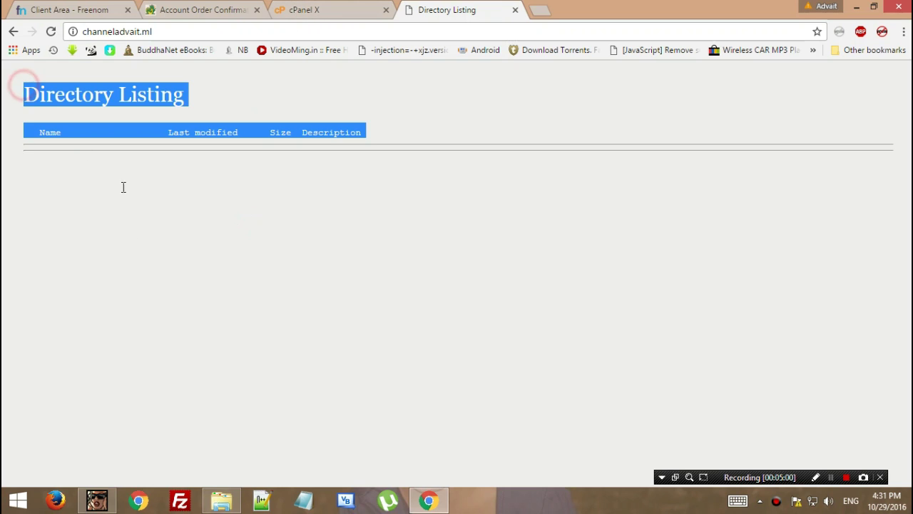
Return to the cPanel X tab, whose stats now show 1 add-on domain.
click(359, 13)
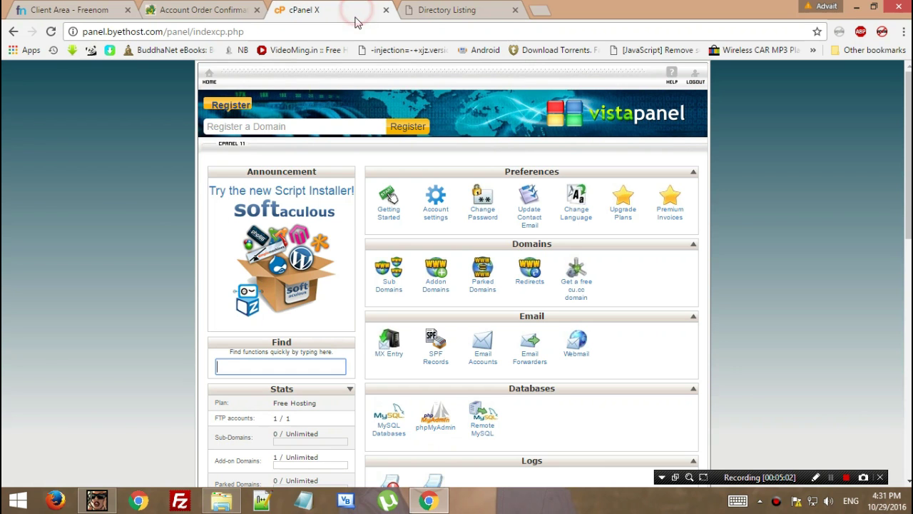